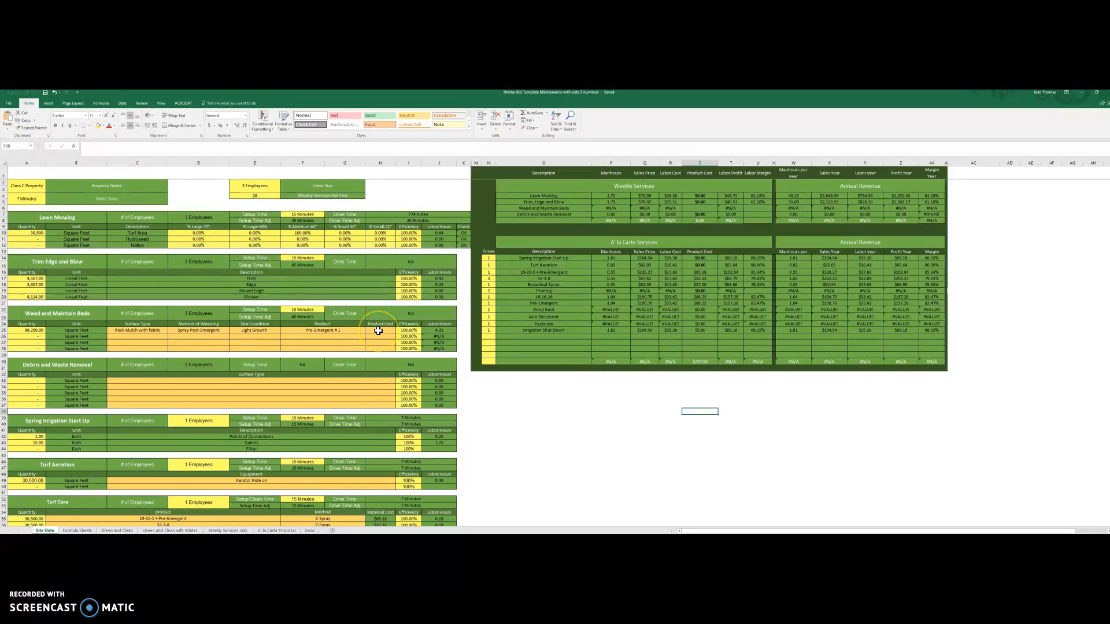
Compare the Product Cost cells under Weed and Maintain Beds with the weeding product costs per 1000 sf on the Formula Sheets sheet
drag(378, 331, 375, 351)
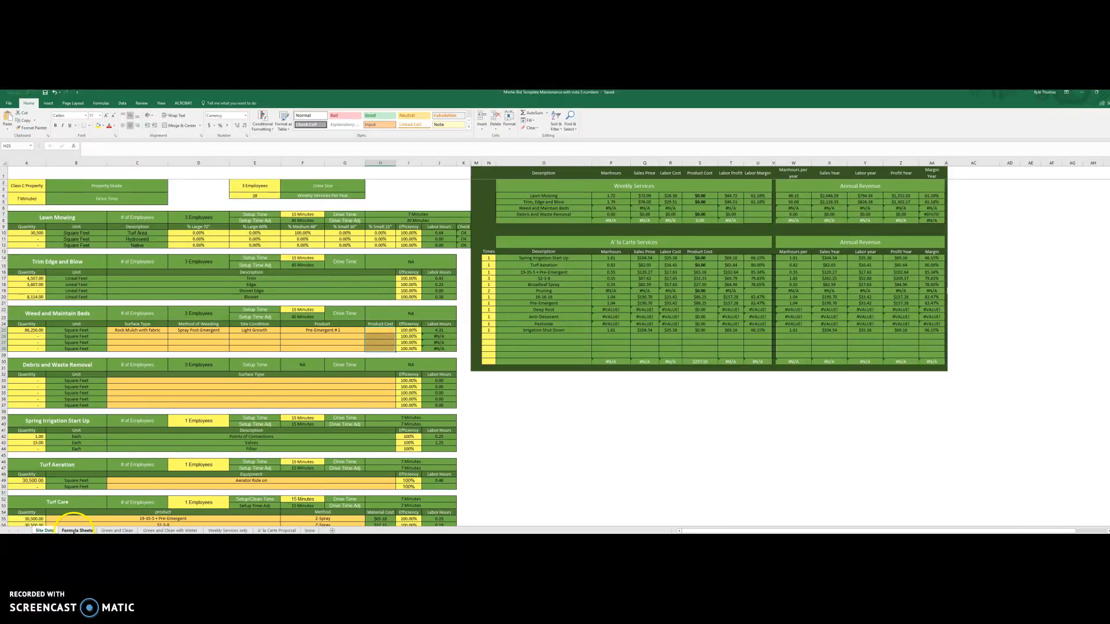
click(73, 530)
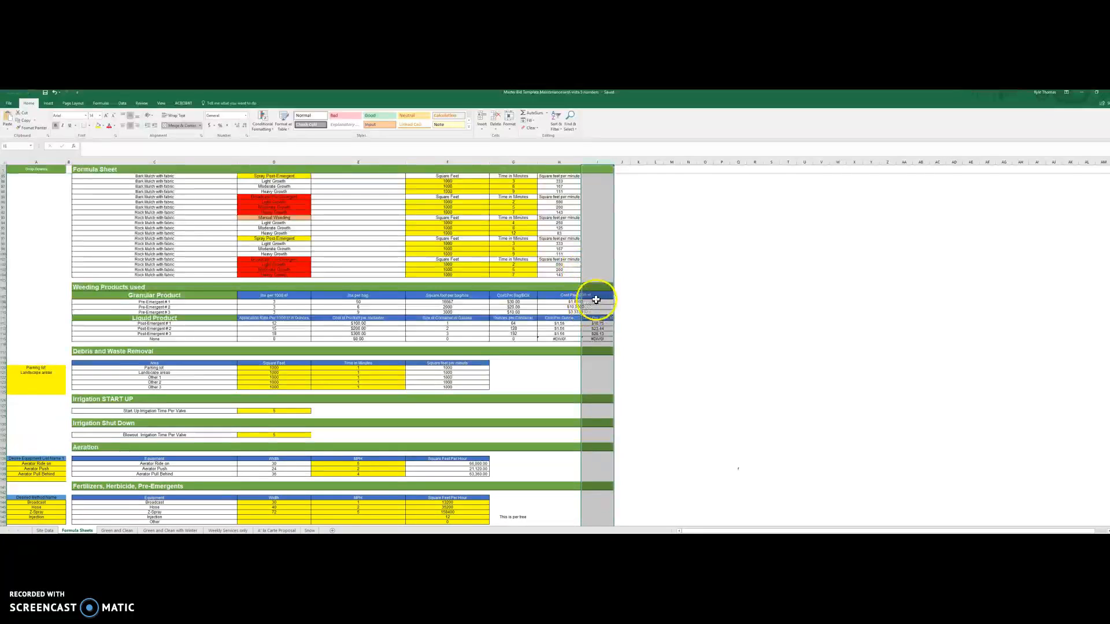
drag(593, 302, 602, 336)
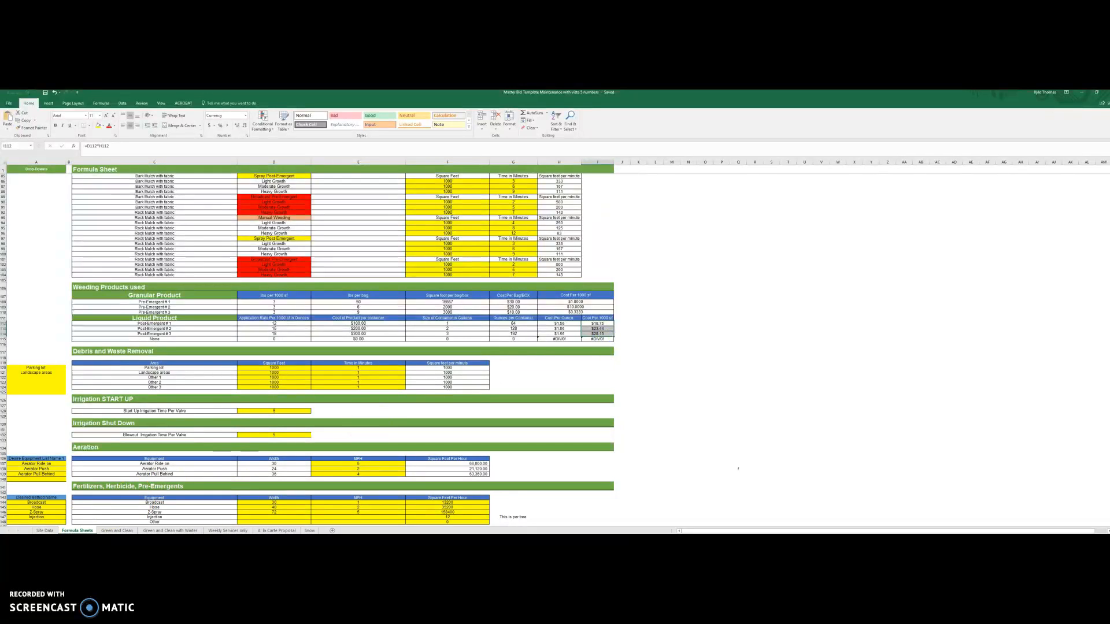
click(45, 530)
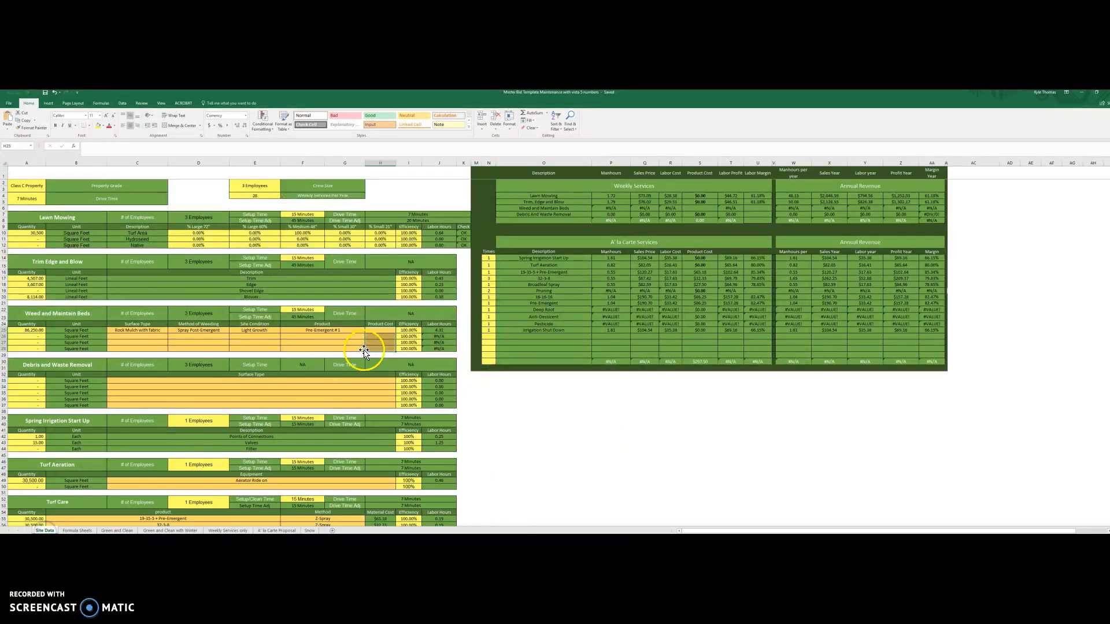
drag(384, 331, 384, 348)
click(388, 331)
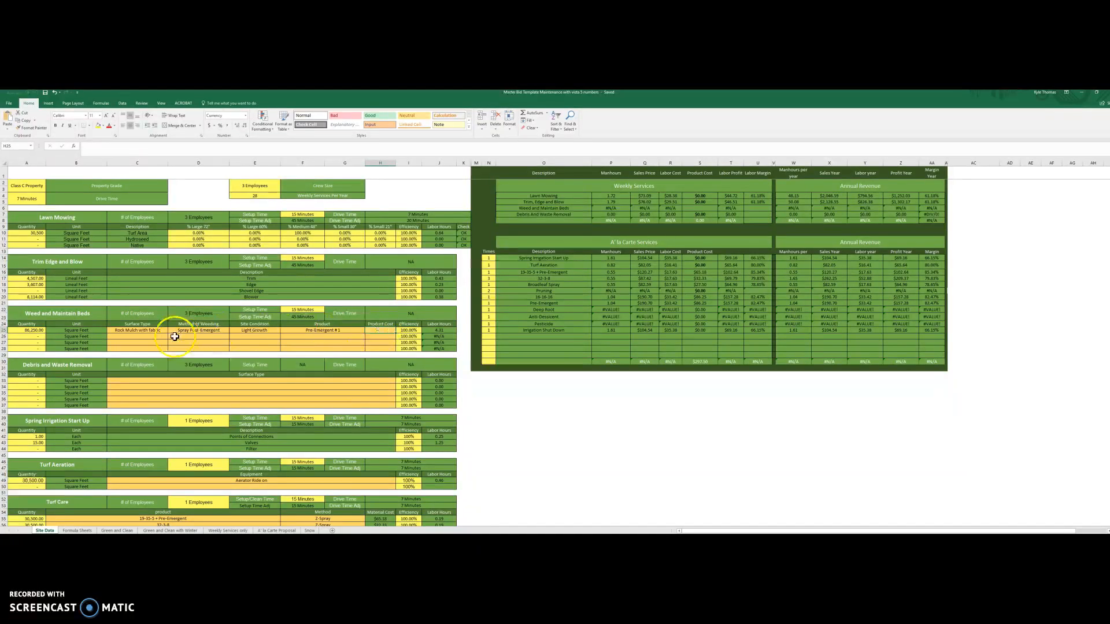
Review the weeding method and product choices in the Rock Mulch with fabric row, picking Spray Post-Emergent and Pre-Emergent # 1
click(158, 331)
click(202, 331)
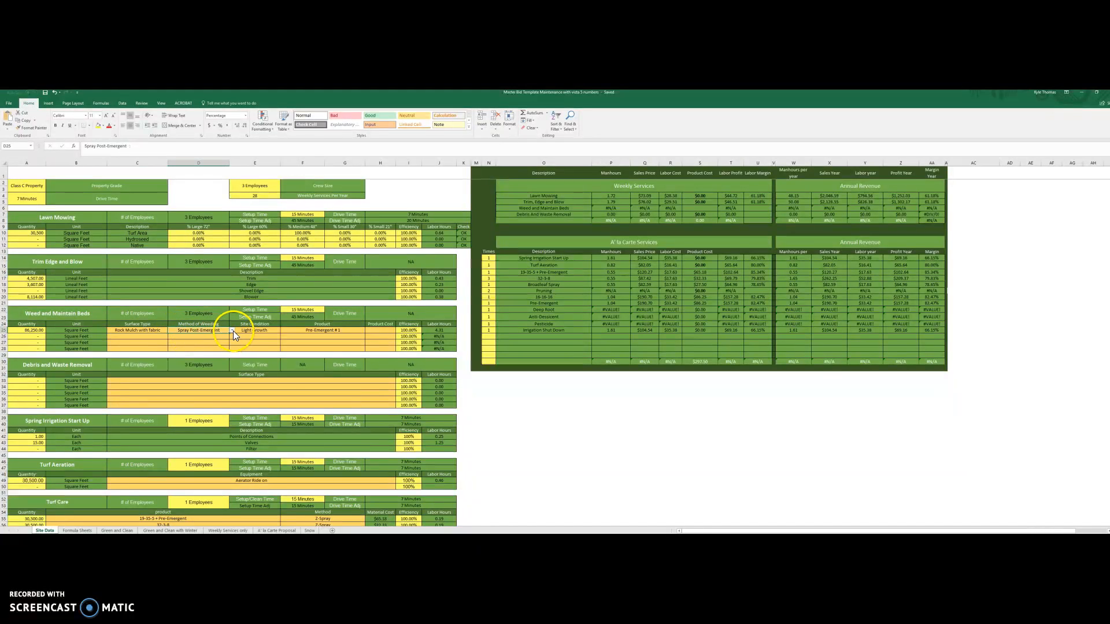
click(232, 331)
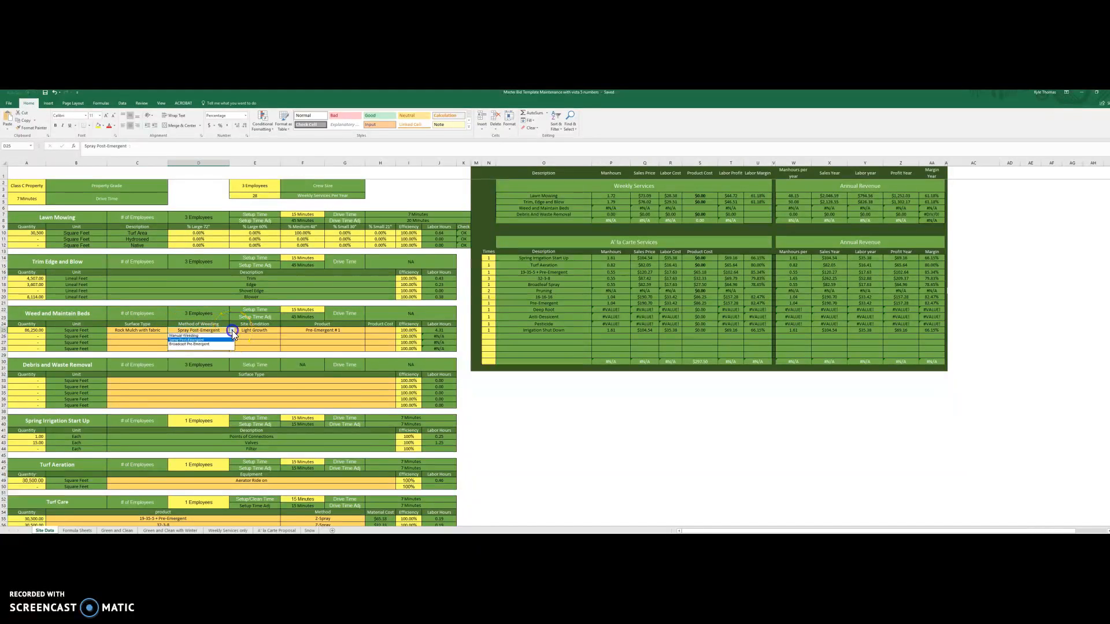
click(203, 340)
click(320, 332)
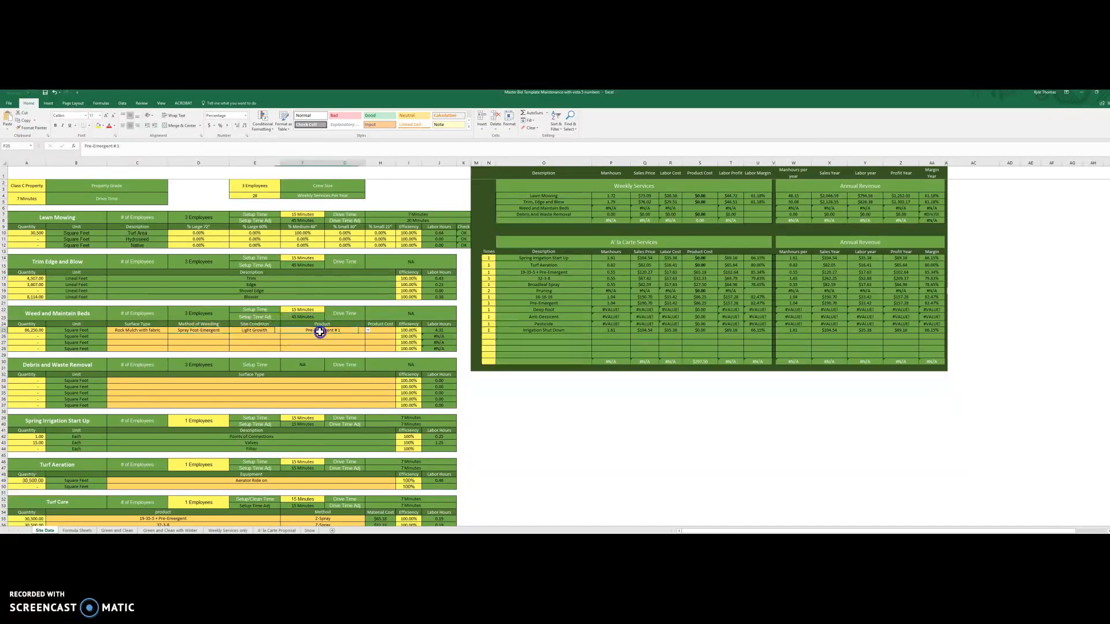
click(369, 331)
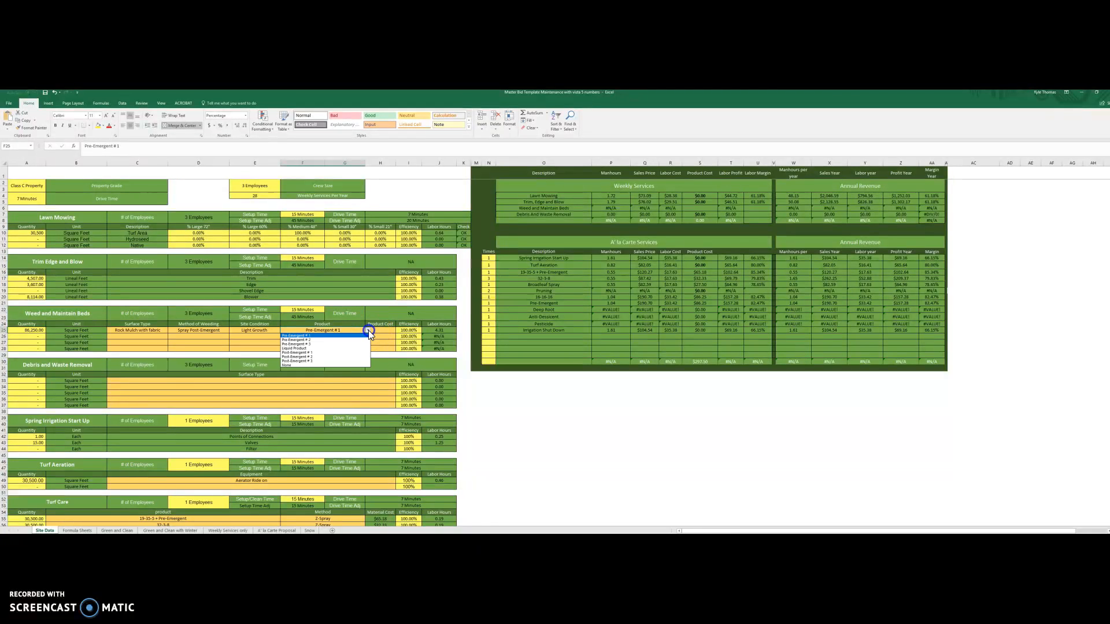
click(313, 336)
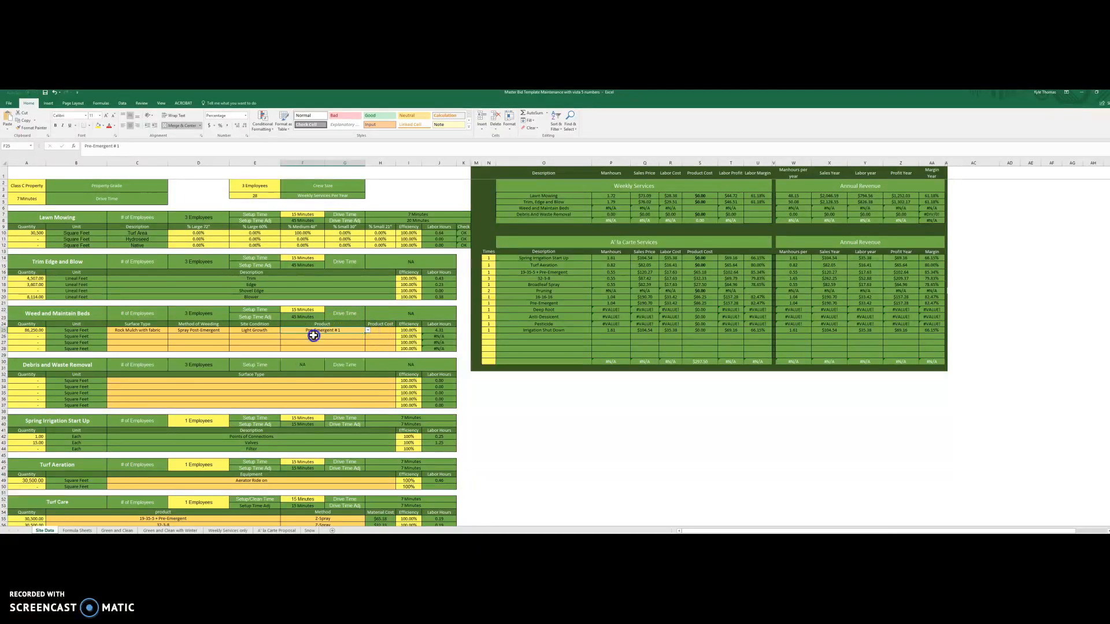
click(367, 331)
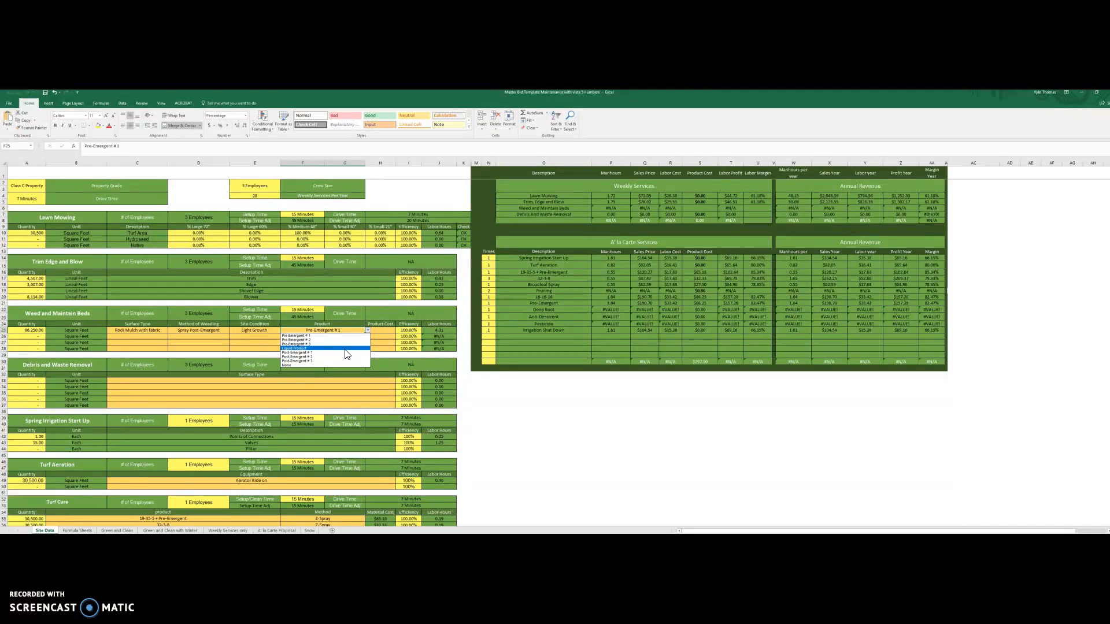
Compare the Granular Product and Liquid Product entries on the Formula Sheets sheet with the product choices on the Site Data sheet
click(85, 530)
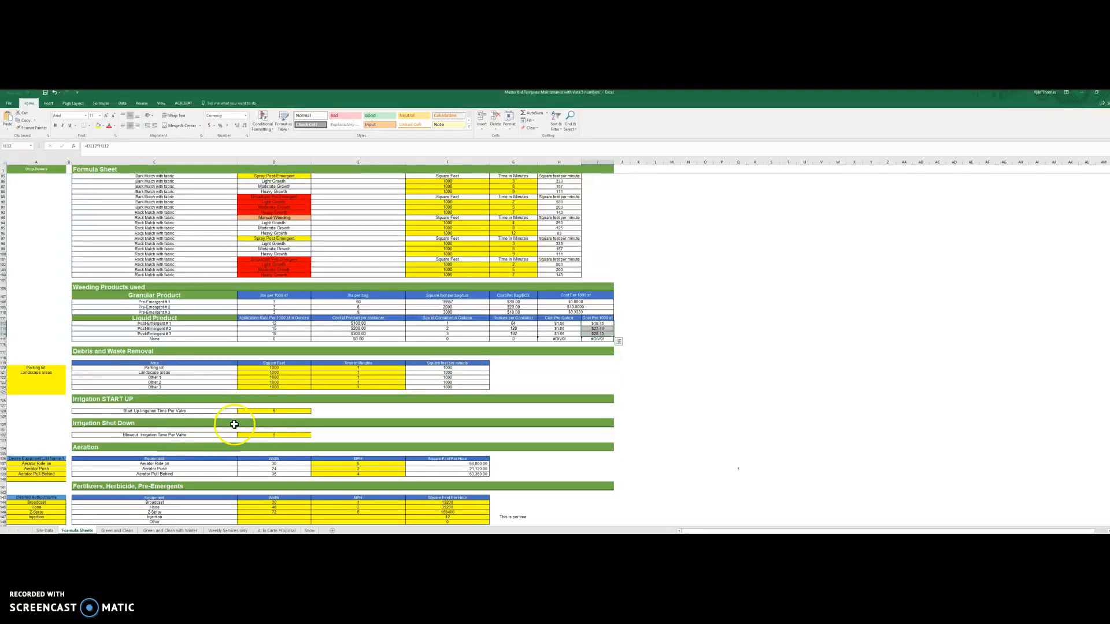
drag(162, 303, 158, 336)
click(154, 318)
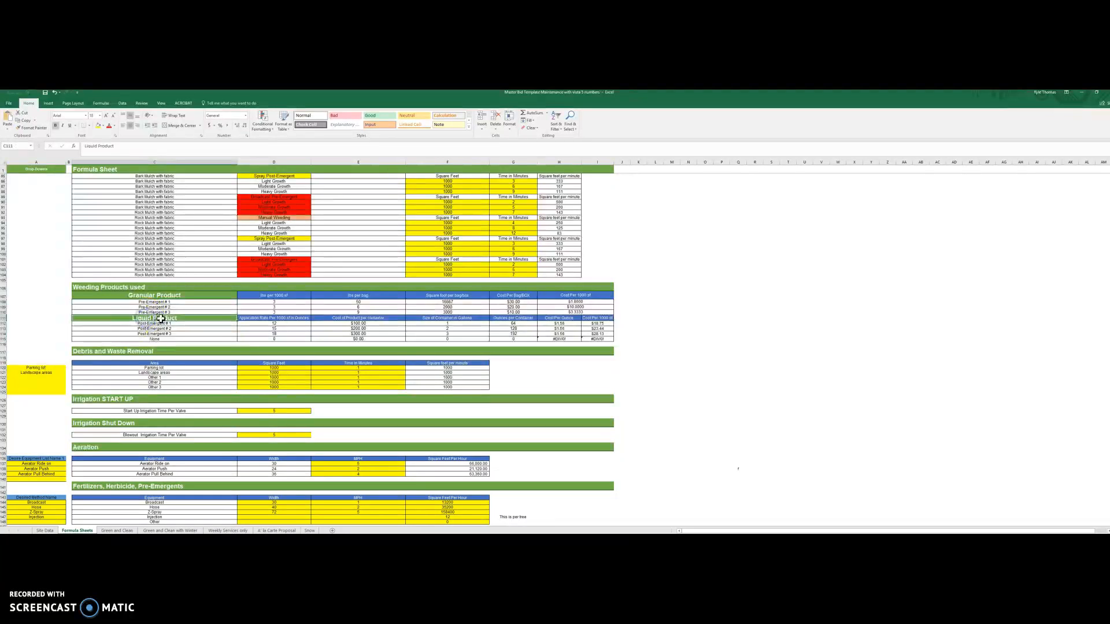
click(44, 530)
click(367, 330)
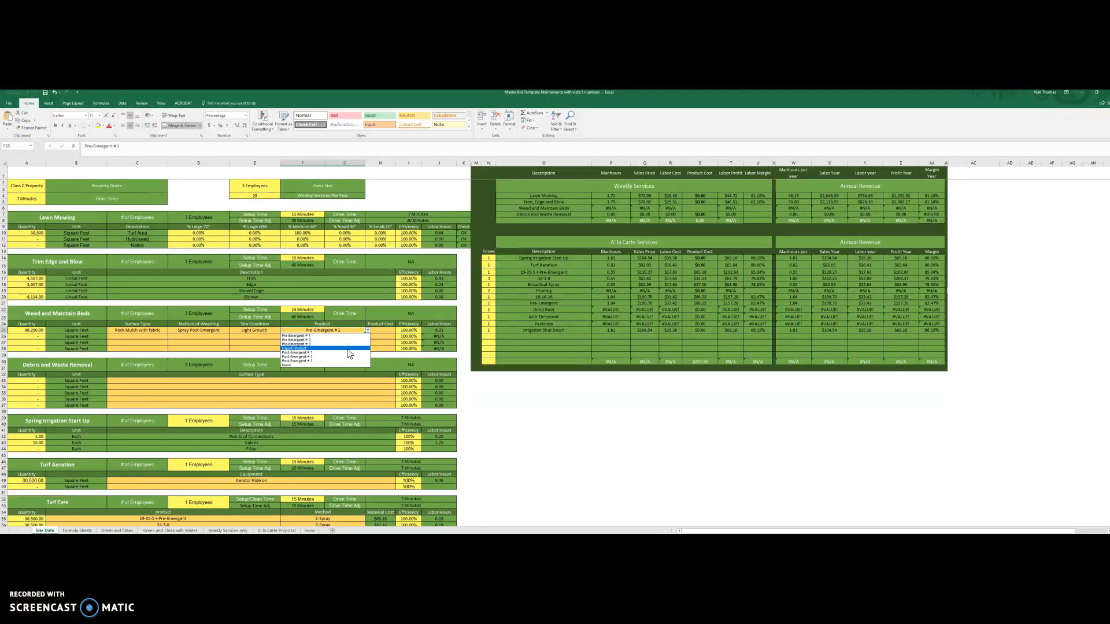
click(354, 328)
click(33, 531)
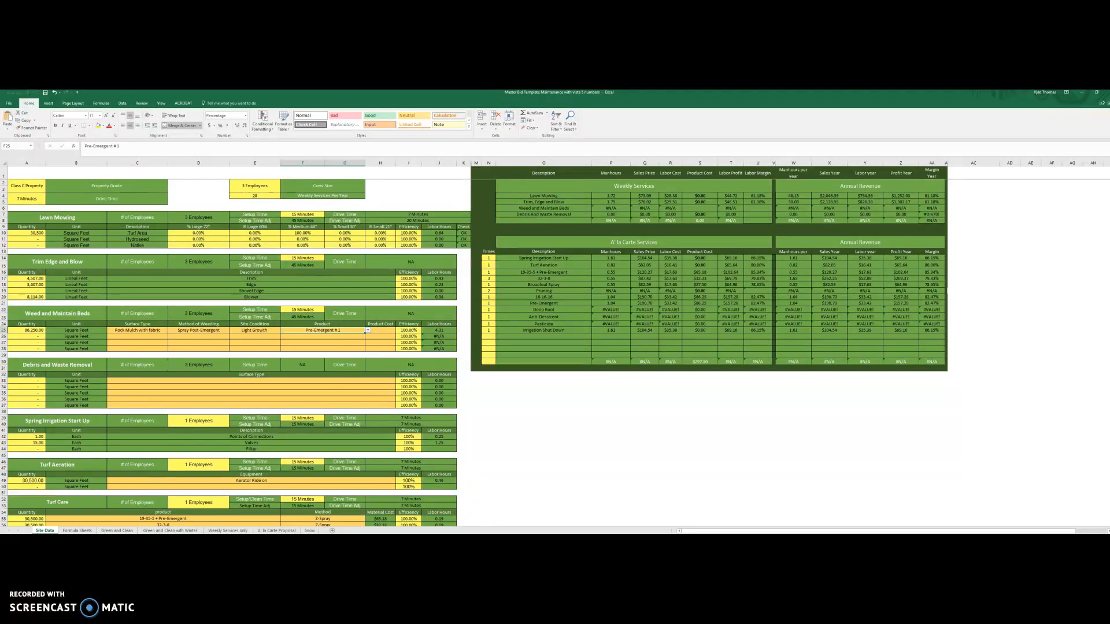
Inspect the Labor Hours formula in the second Weed and Maintain Beds row and set that row's surface type to Bark Mulch
click(451, 336)
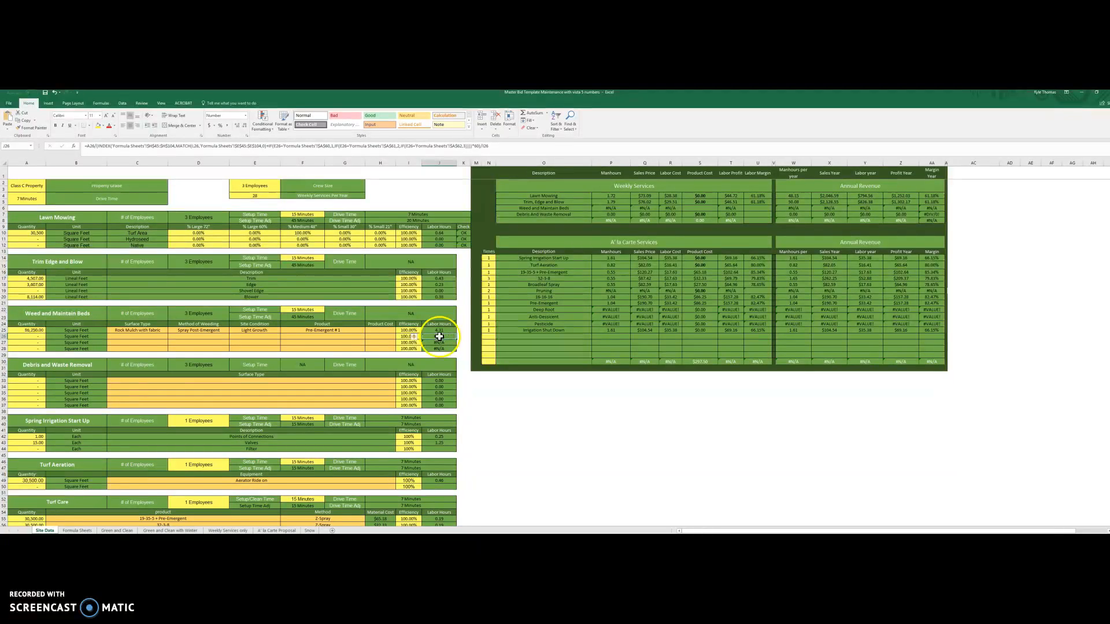
click(156, 338)
click(169, 338)
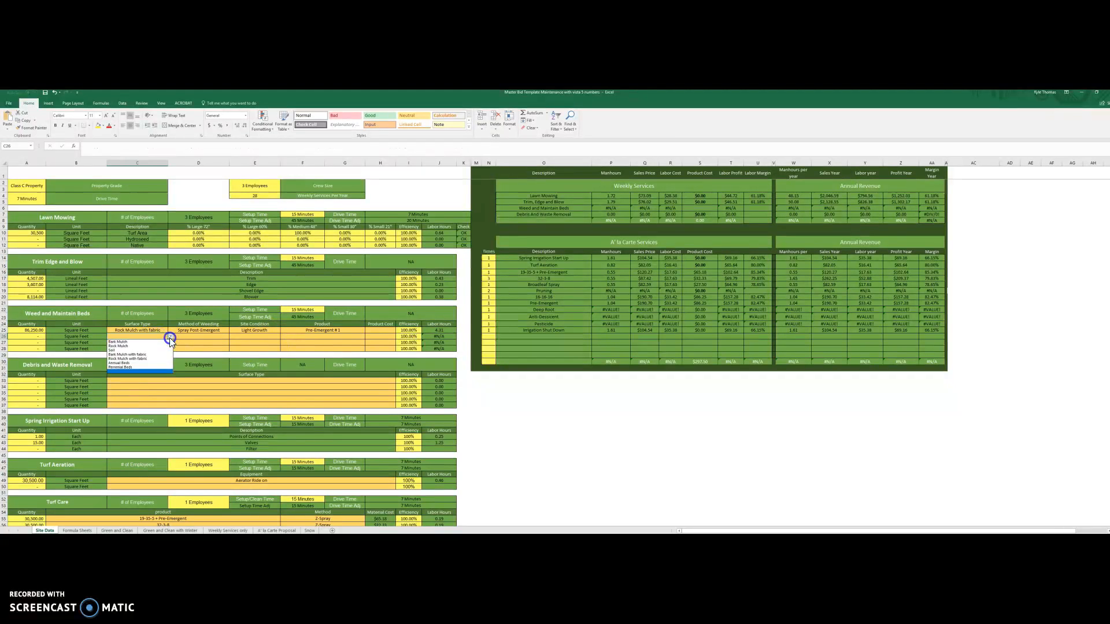
click(152, 370)
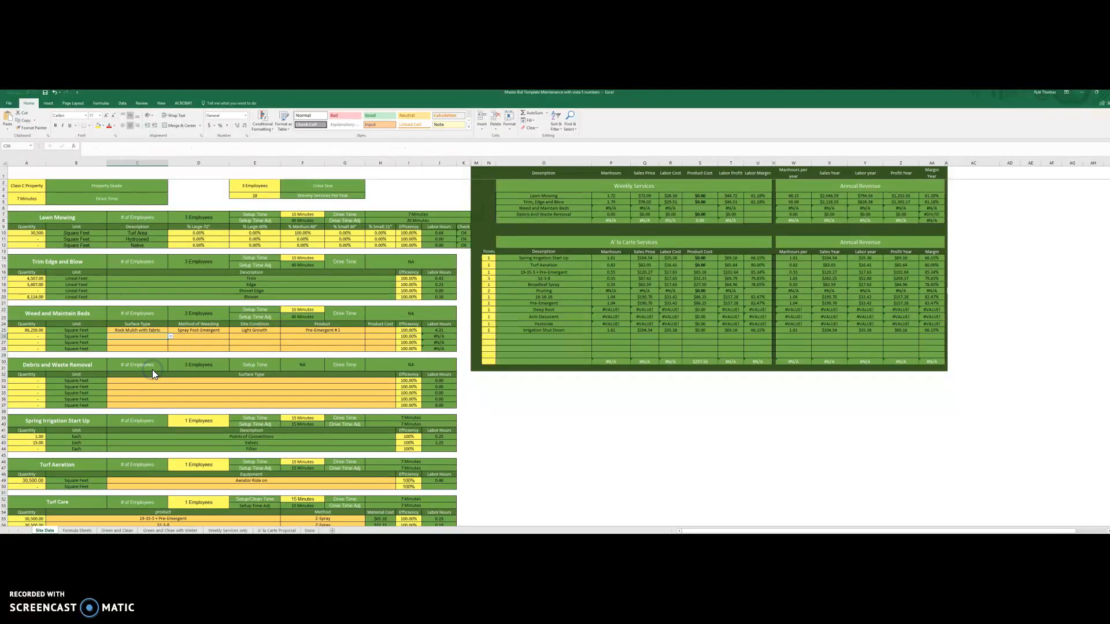
click(171, 336)
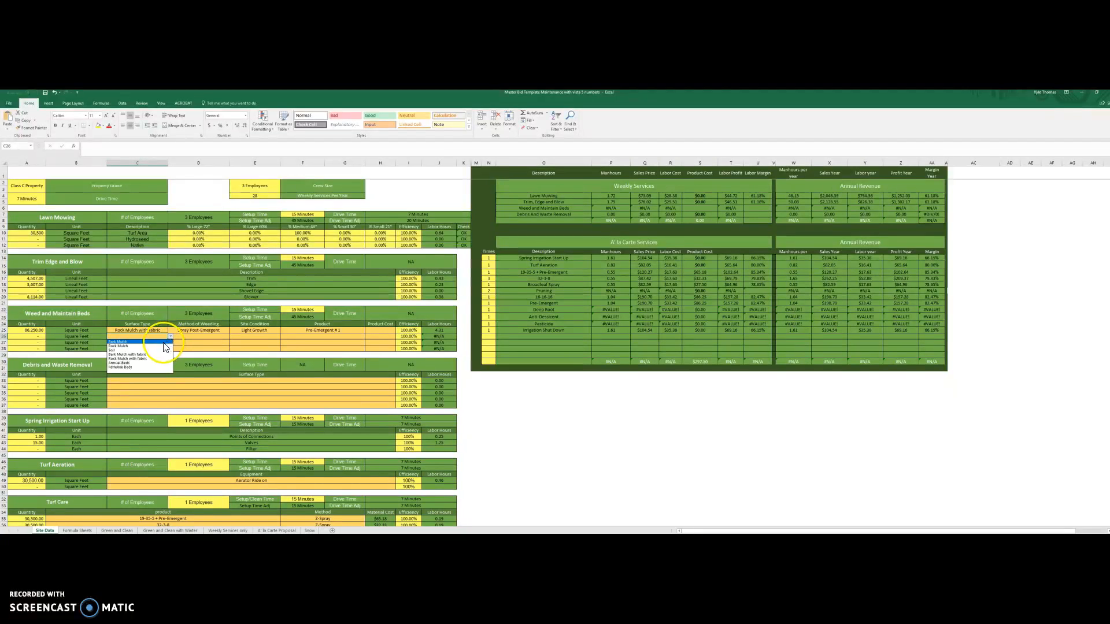
click(165, 342)
Set the Bark Mulch row's method of weeding to Manual Weeding and its site condition to Moderate Growth
click(188, 336)
click(229, 336)
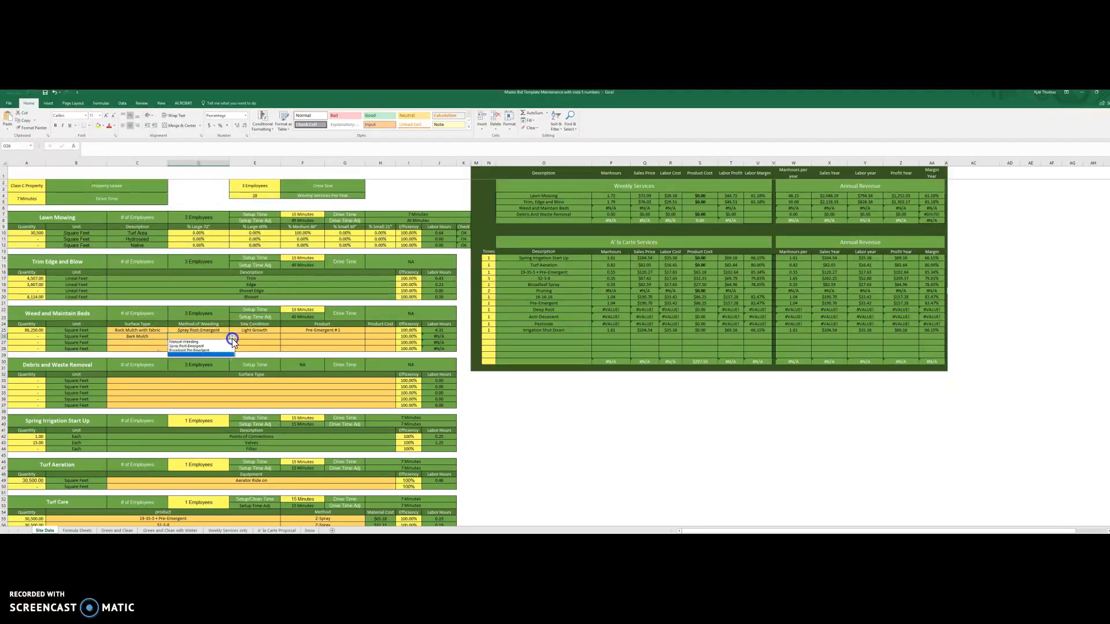
click(226, 344)
click(262, 339)
click(283, 338)
click(276, 344)
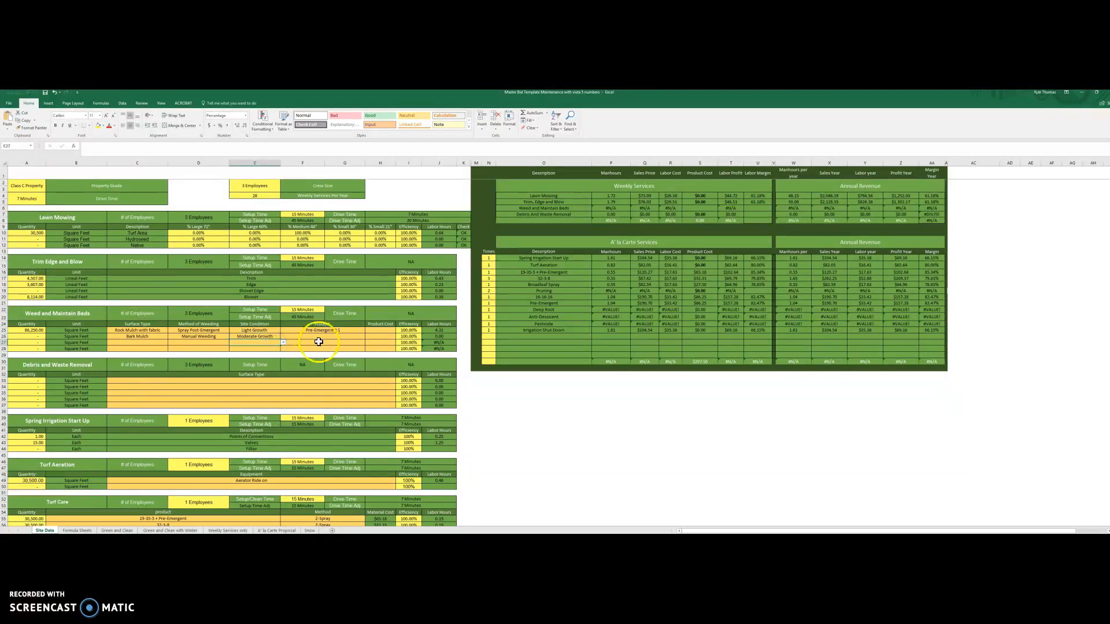
Check the Bark Mulch row's Labor Hours formula and set the row's product to None
click(446, 336)
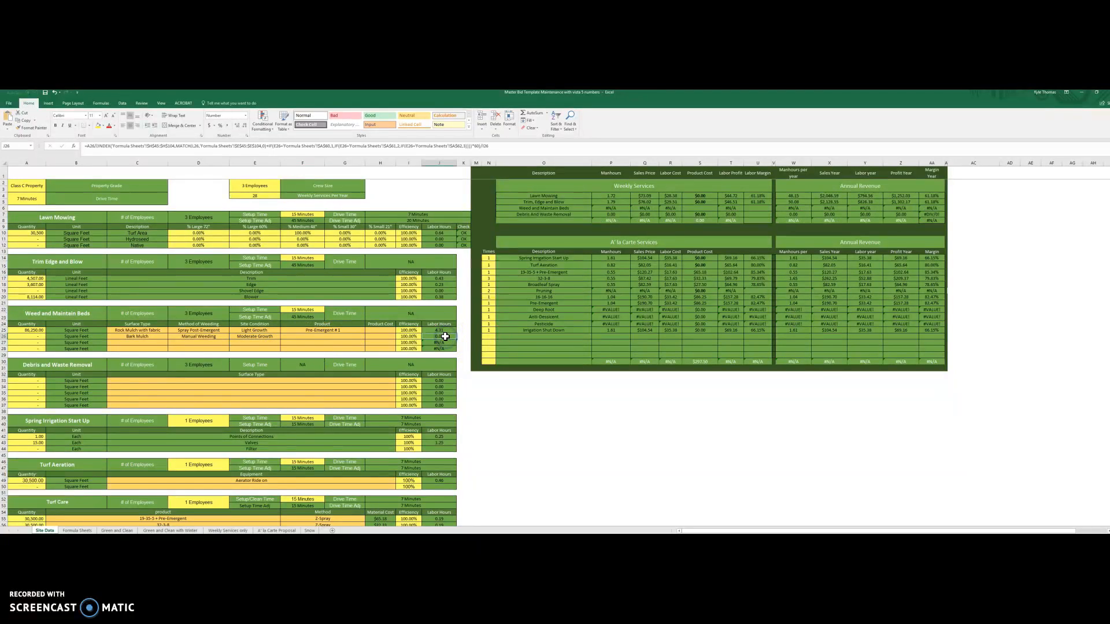
click(307, 337)
click(366, 338)
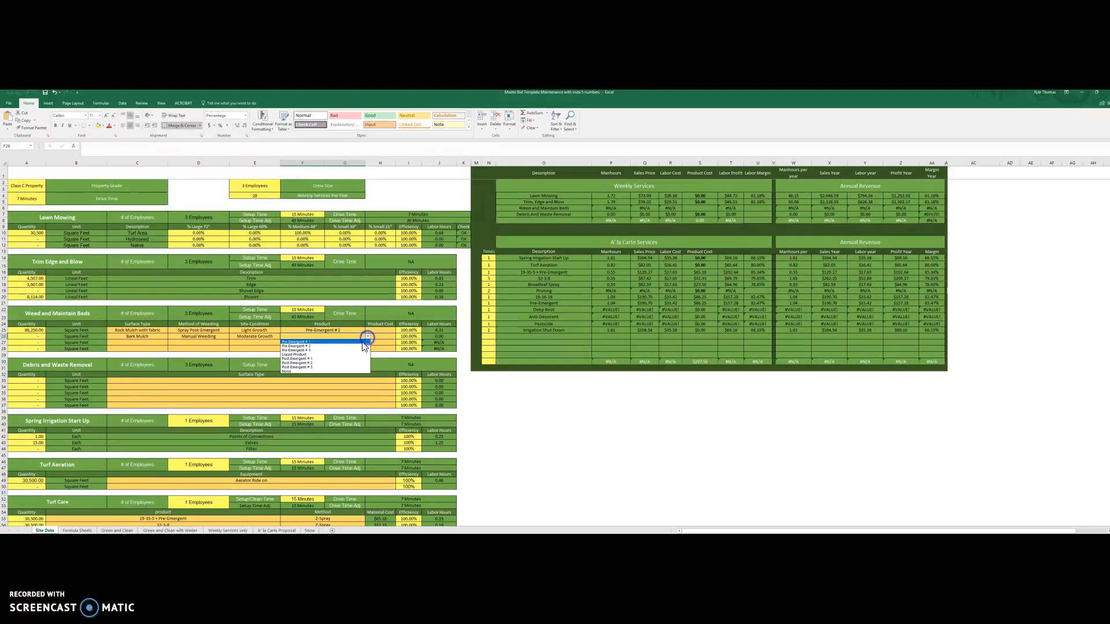
click(350, 349)
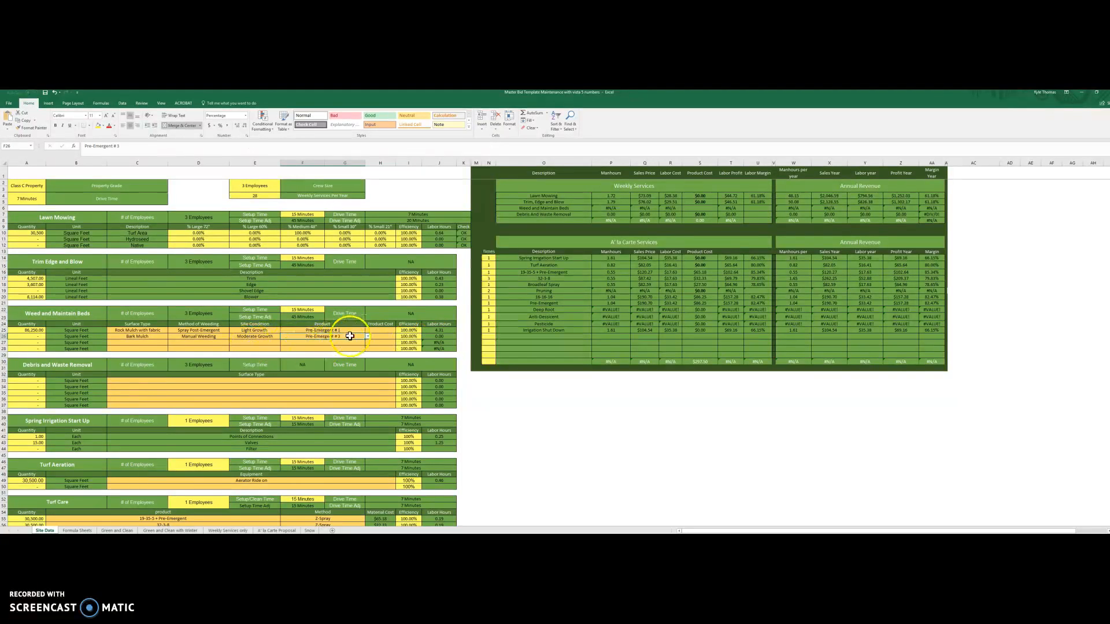
click(367, 336)
click(325, 372)
Blank out the site condition and the method of weeding in the Bark Mulch row
click(265, 336)
click(283, 337)
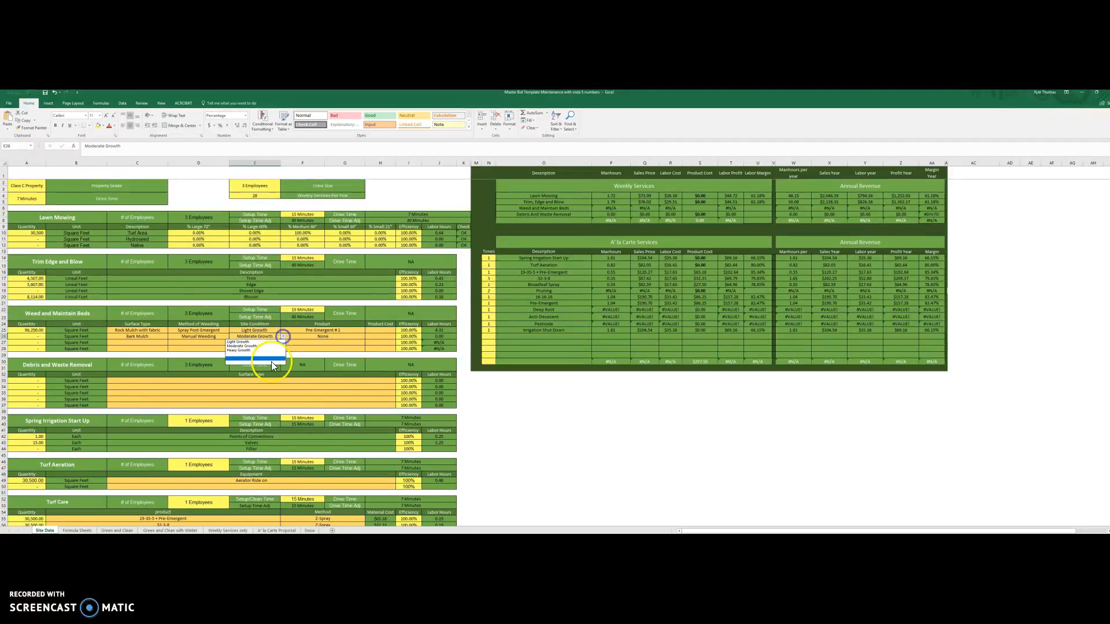
click(271, 360)
click(212, 336)
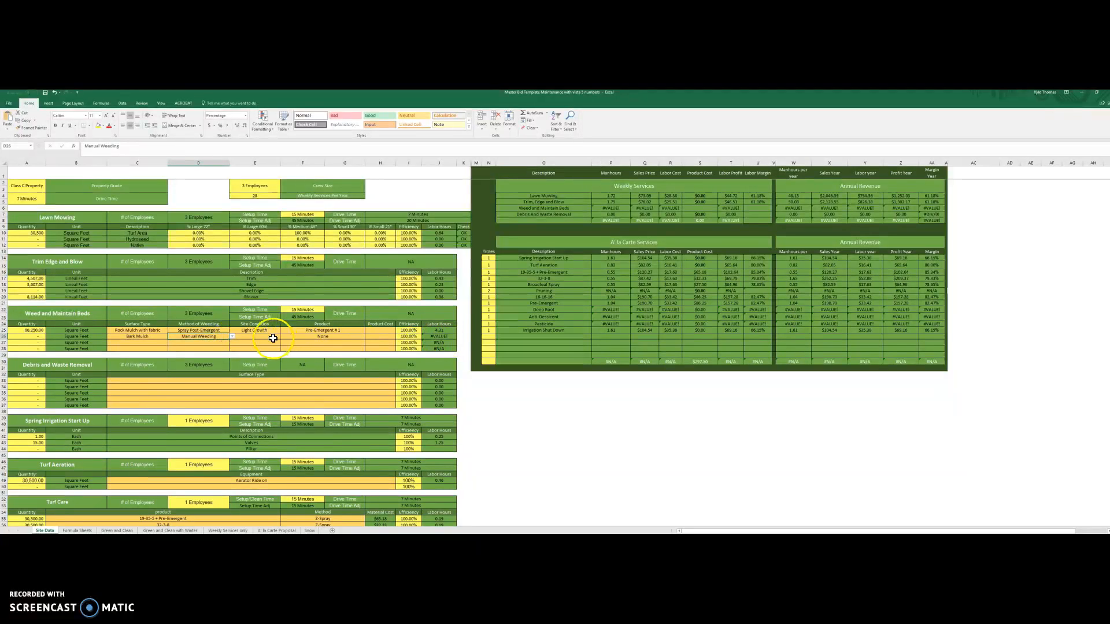
click(237, 337)
click(216, 336)
click(231, 338)
click(214, 353)
Blank out the surface type in the second Weed and Maintain Beds row and reselect None as its product
click(155, 336)
click(171, 336)
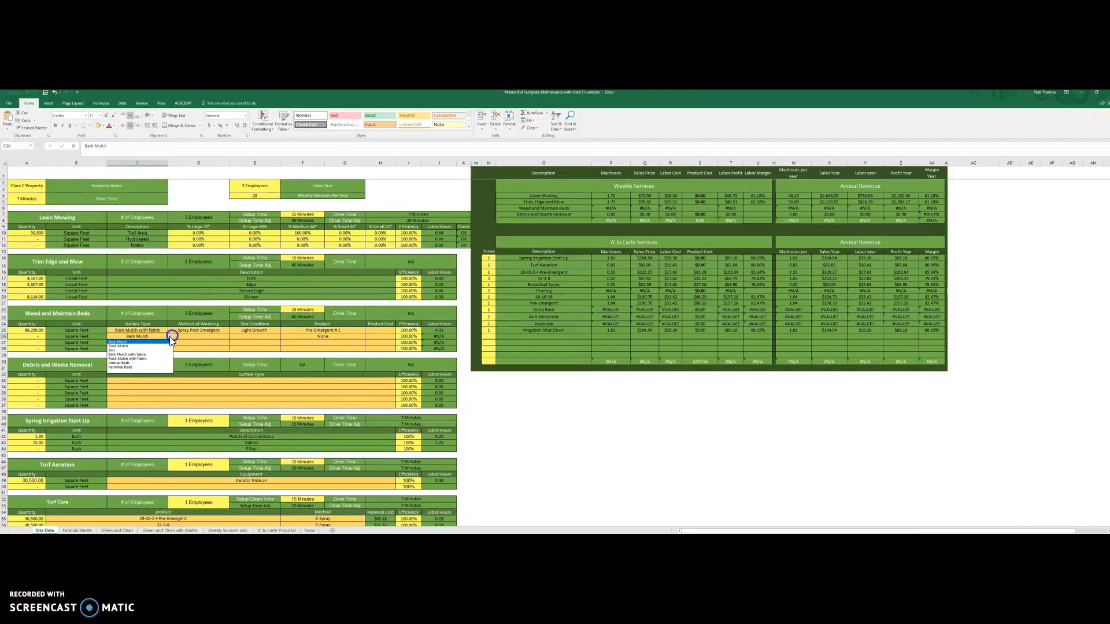
click(147, 372)
click(315, 336)
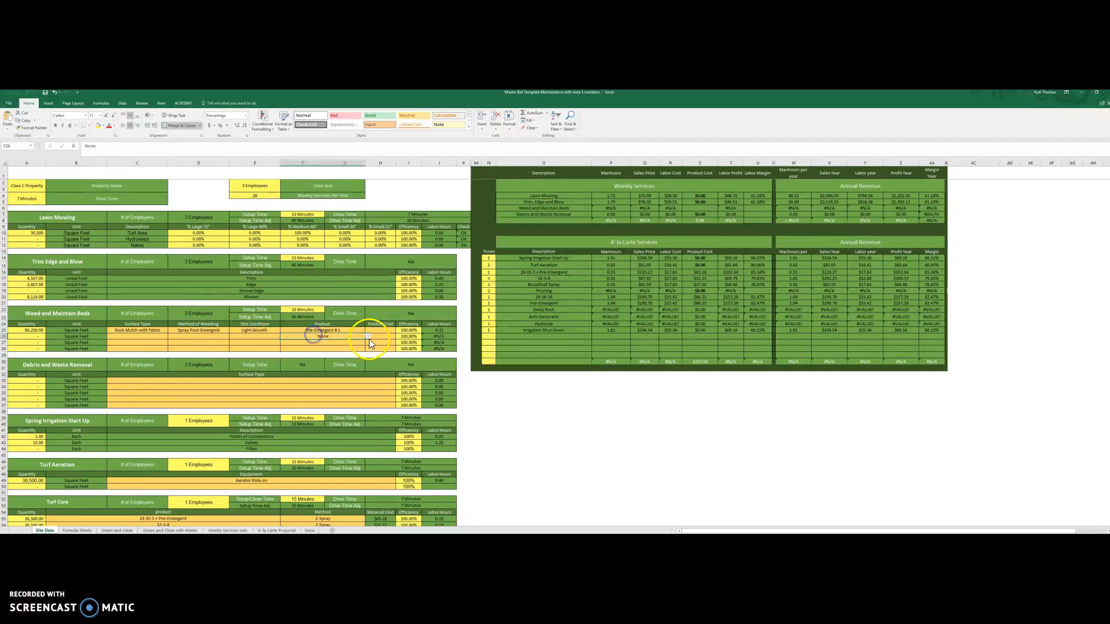
click(367, 337)
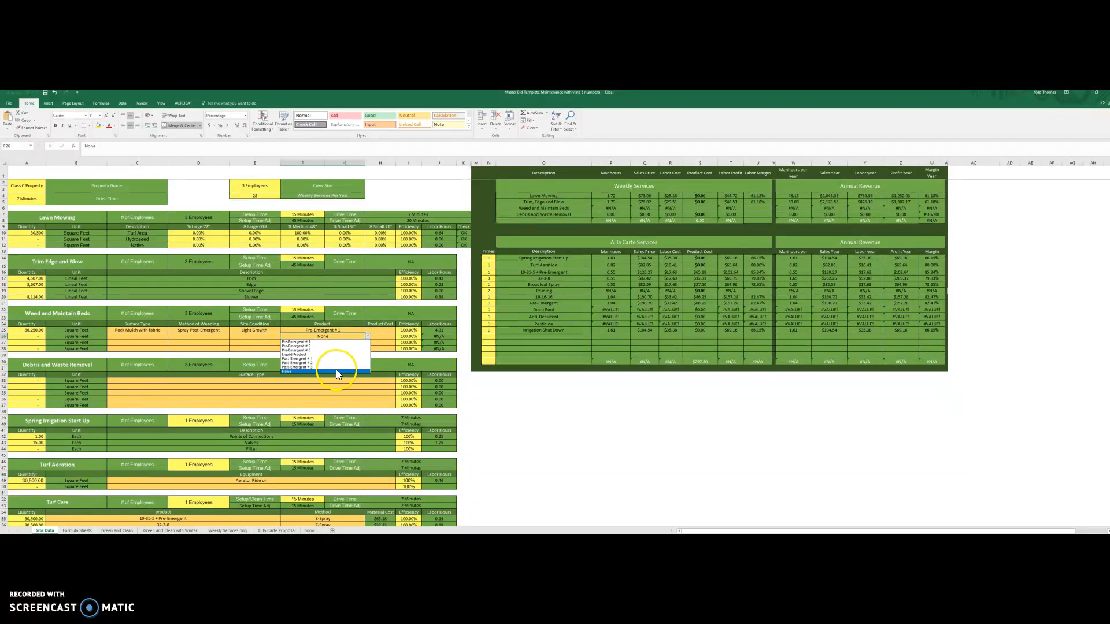
click(329, 371)
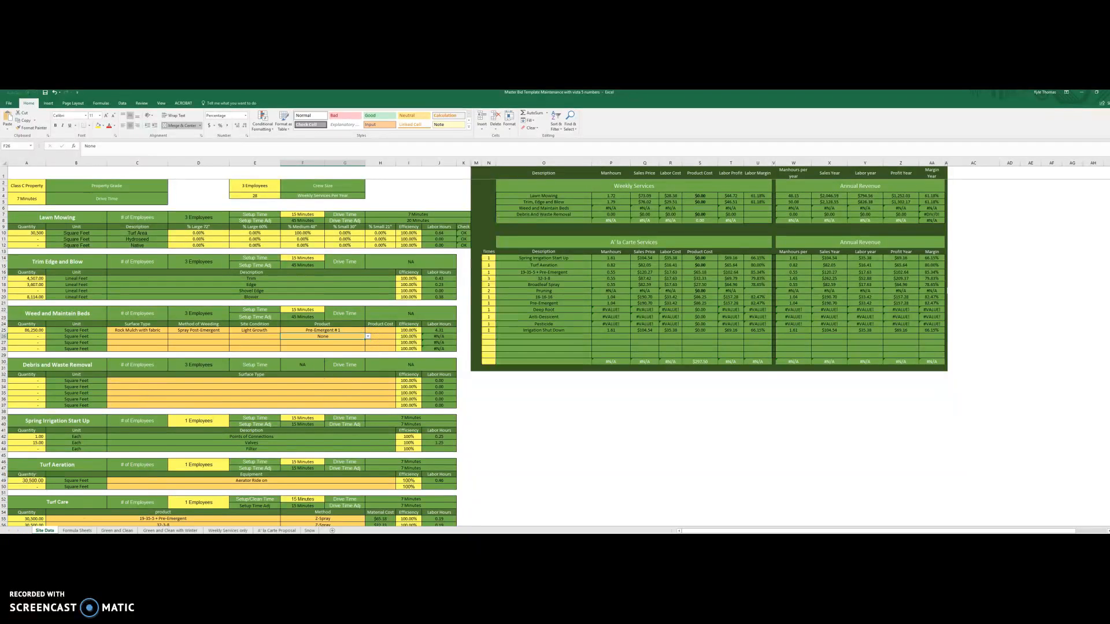
Examine the Pruning section's Mature row: its quantity, type, pruning size, intensity and Labor Hours formula
scroll(458, 384, down, 9)
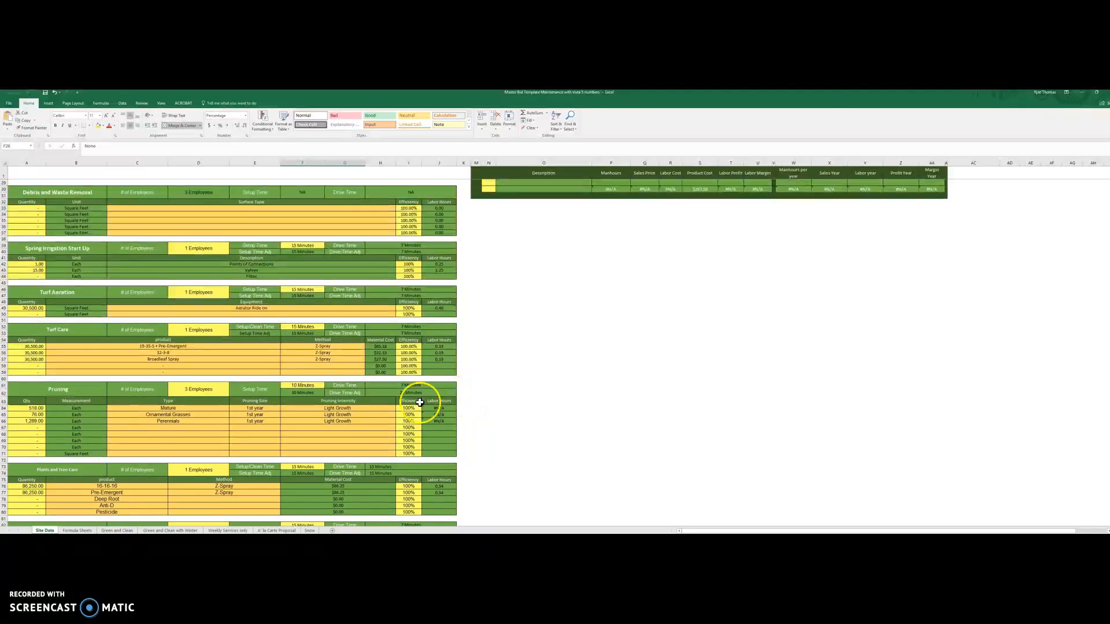
click(58, 389)
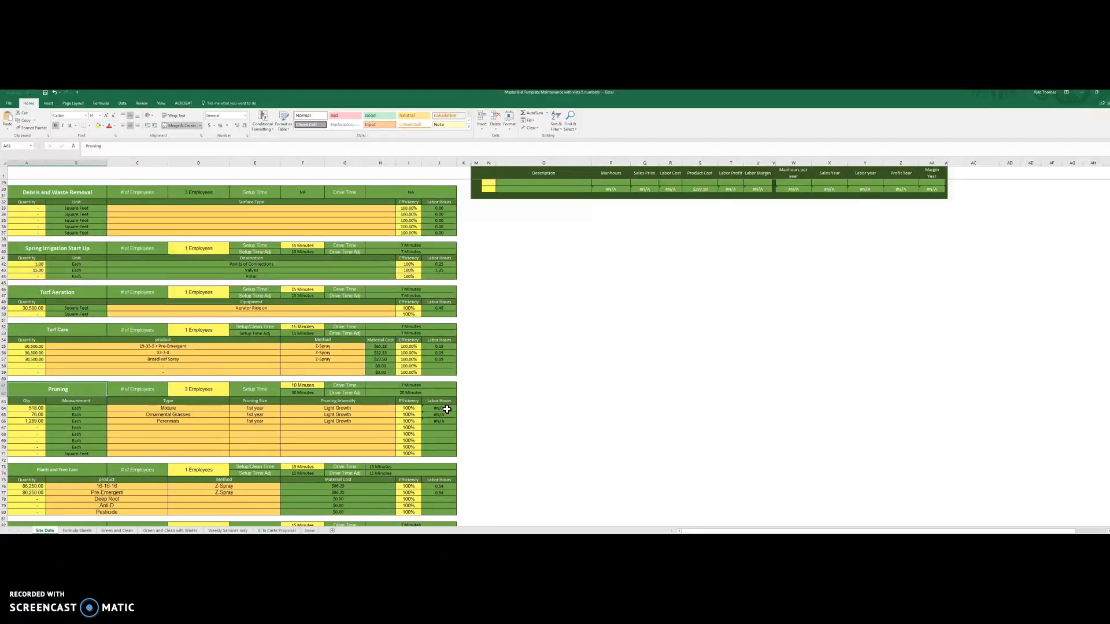
click(28, 408)
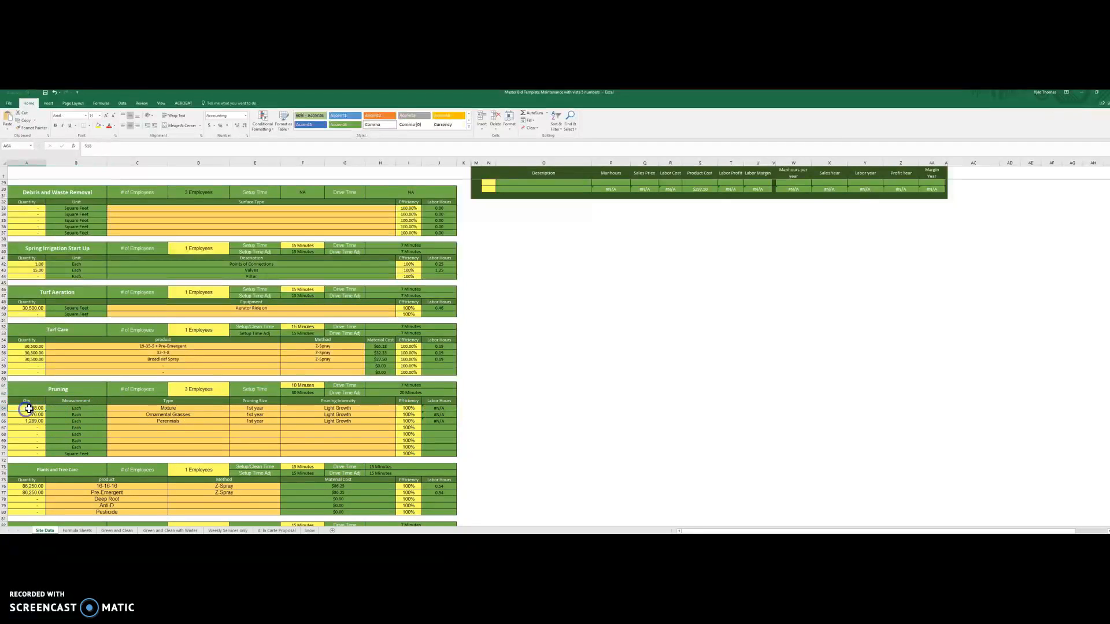
click(164, 410)
click(258, 413)
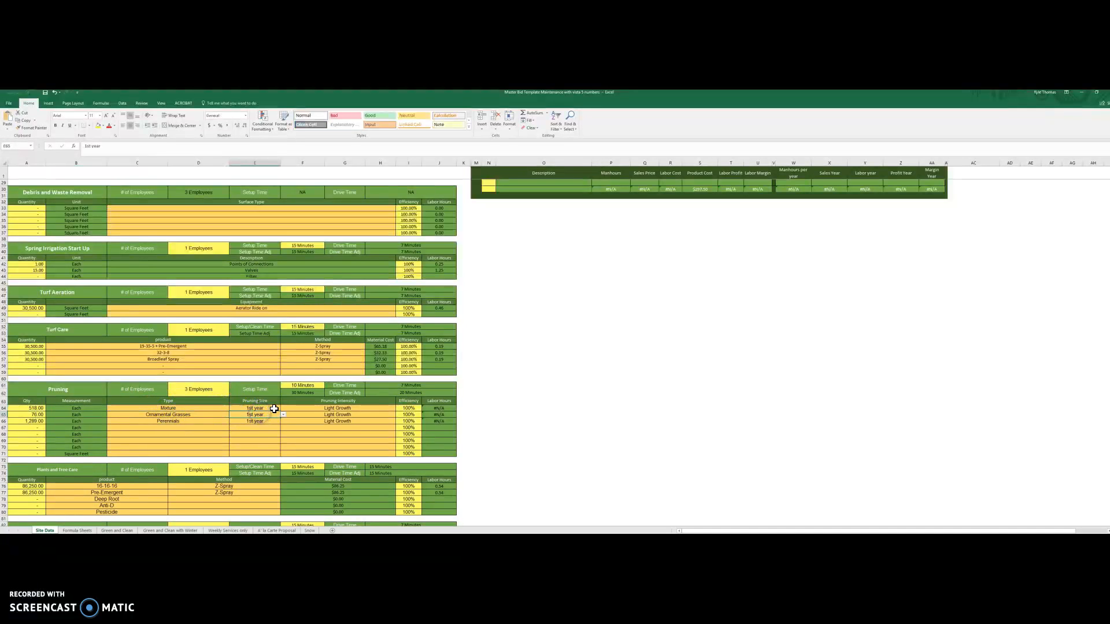
click(324, 408)
click(443, 410)
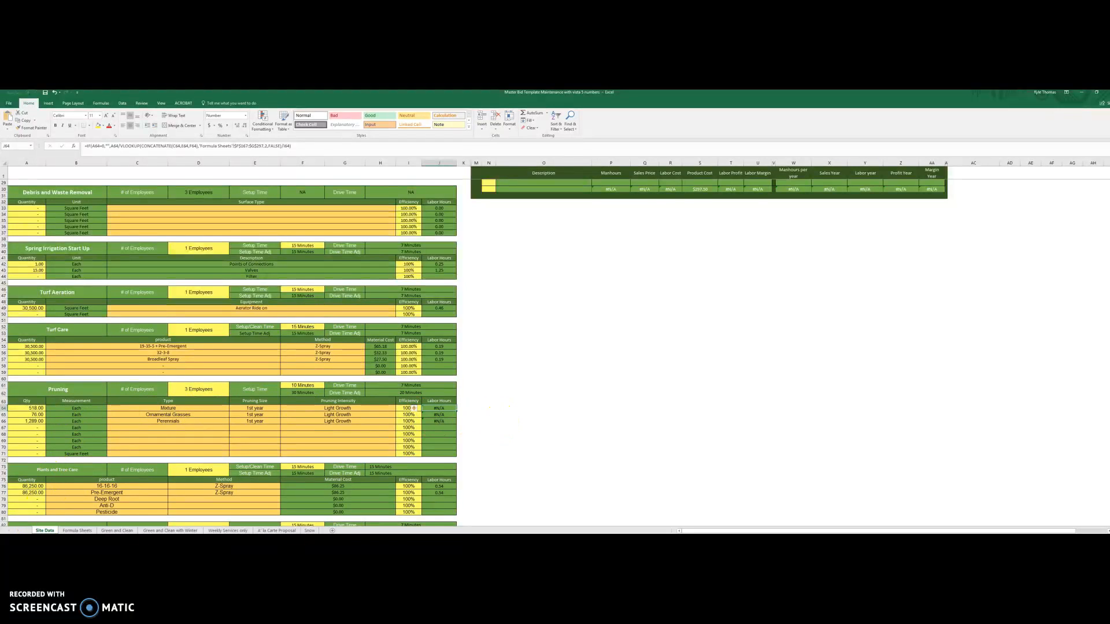
Try a quantity of 0 in the Pruning section's Mature row, check its Labor Hours formula, and undo the quantity change
click(36, 408)
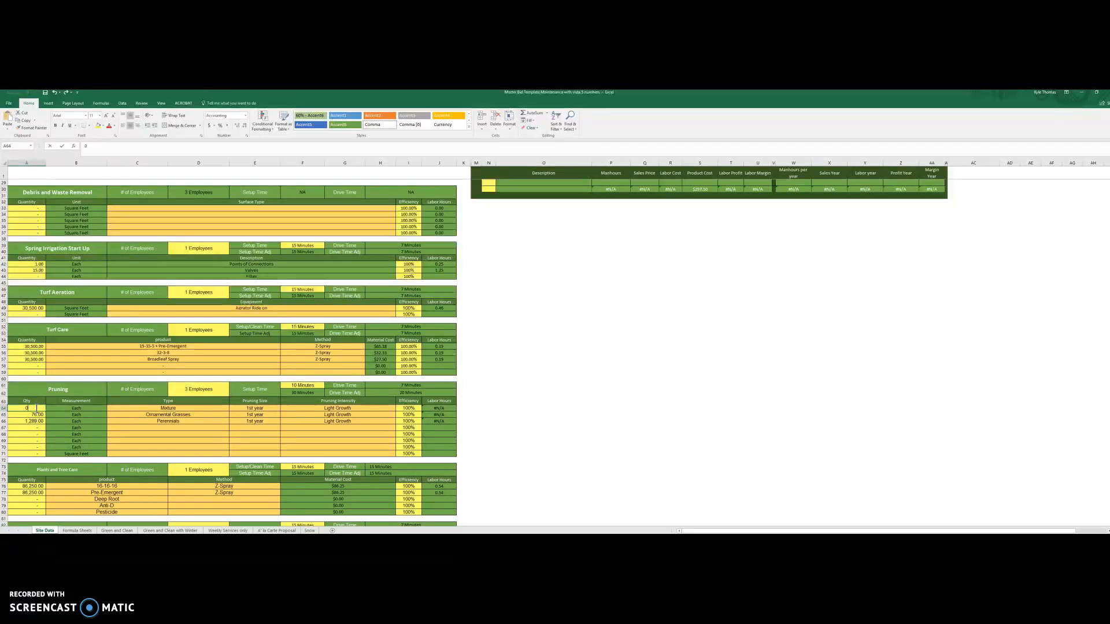
key(Tab)
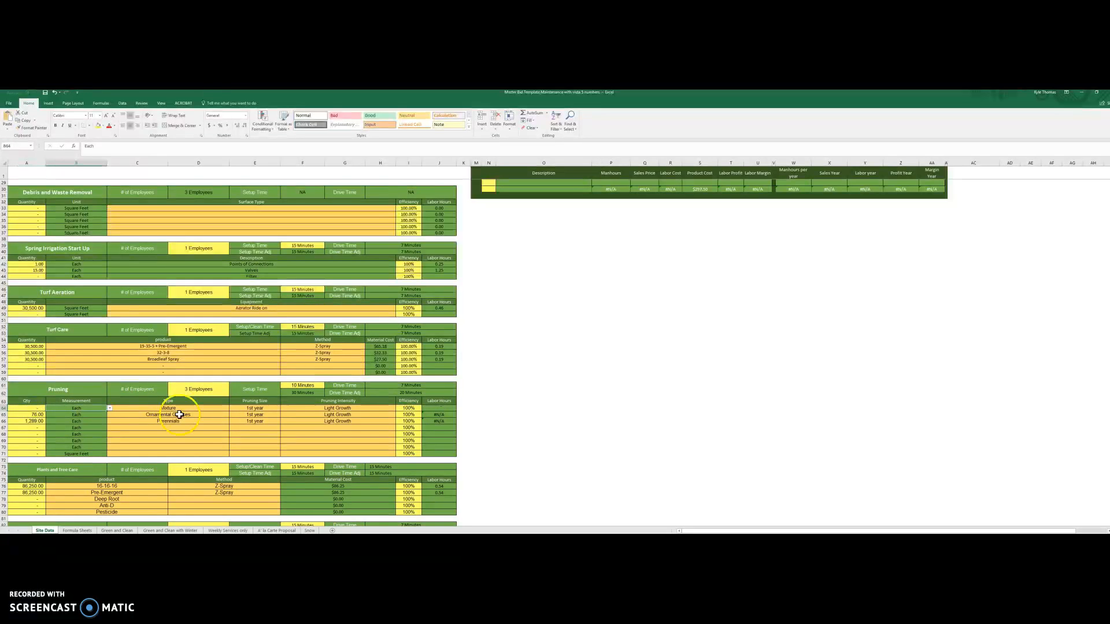
click(435, 408)
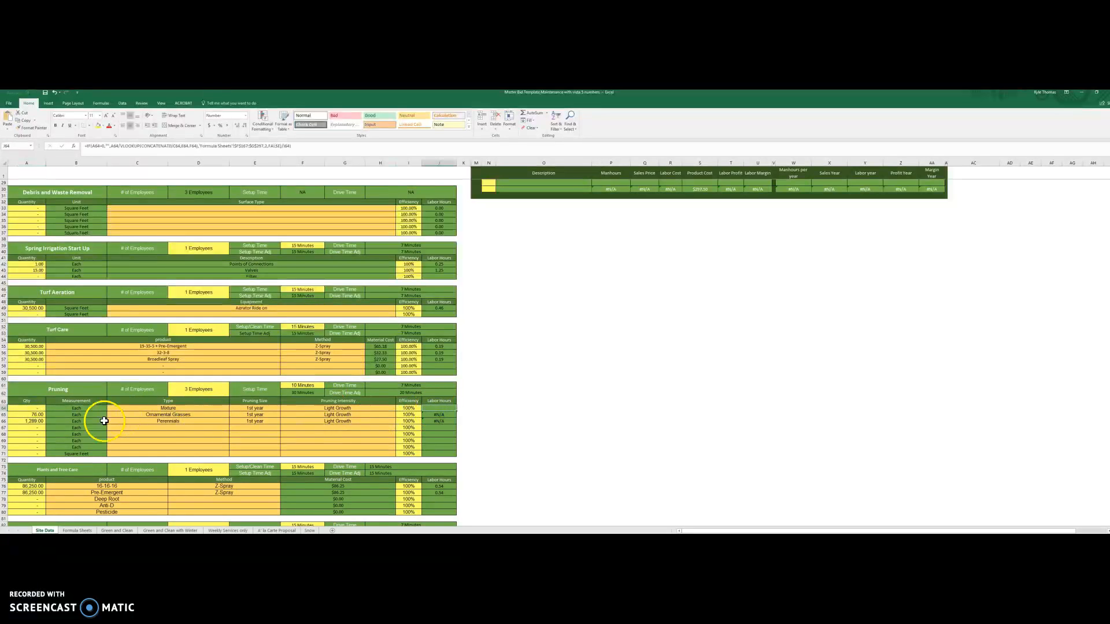
click(54, 93)
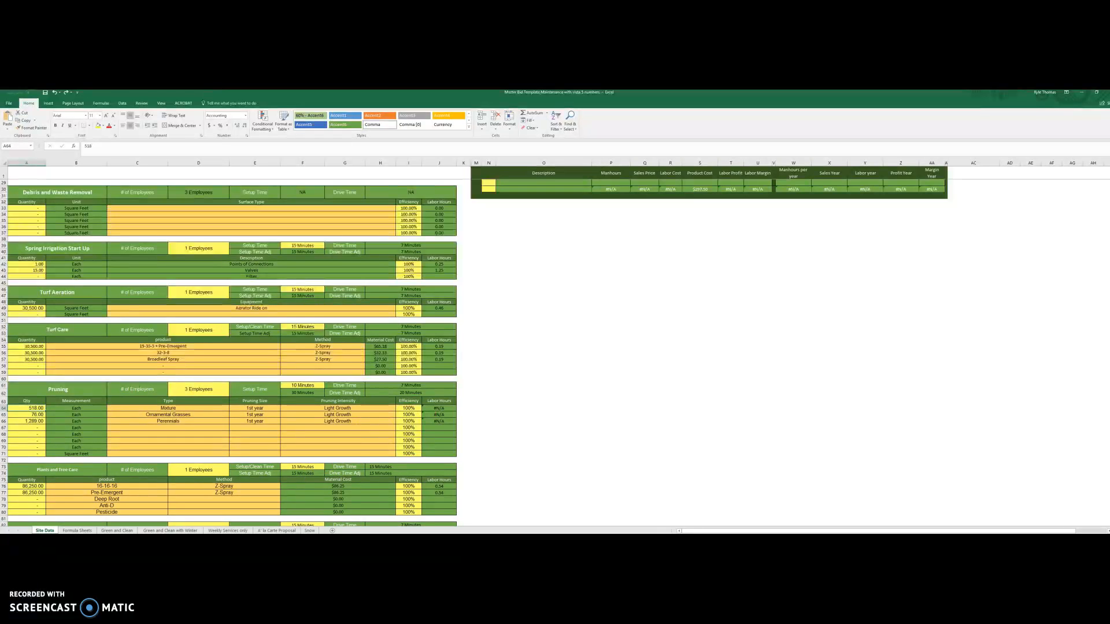
Examine the summary's Weed and Maintain Beds and Pruning values, the turf and plant product descriptions, and the Deep Root manhours formula
scroll(658, 403, up, 9)
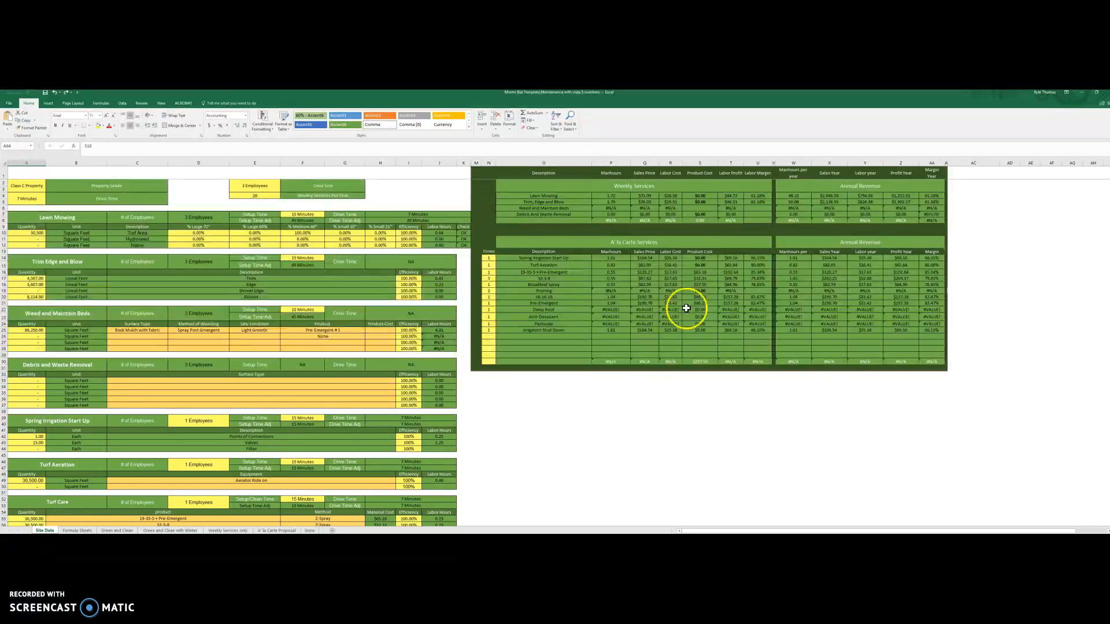
click(606, 208)
drag(606, 209, 672, 207)
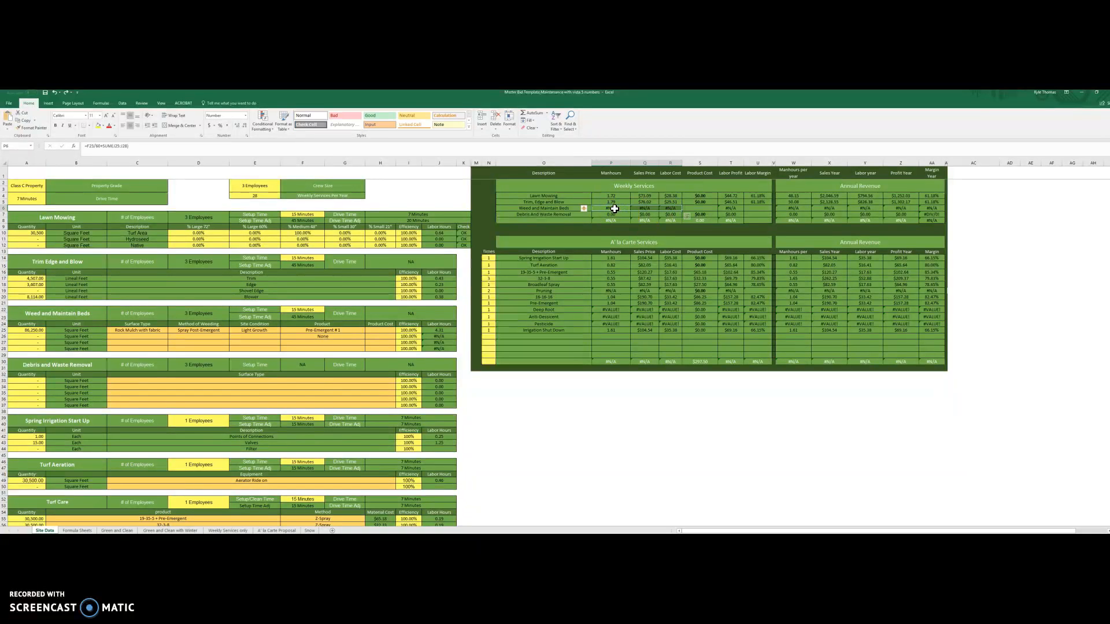
click(604, 291)
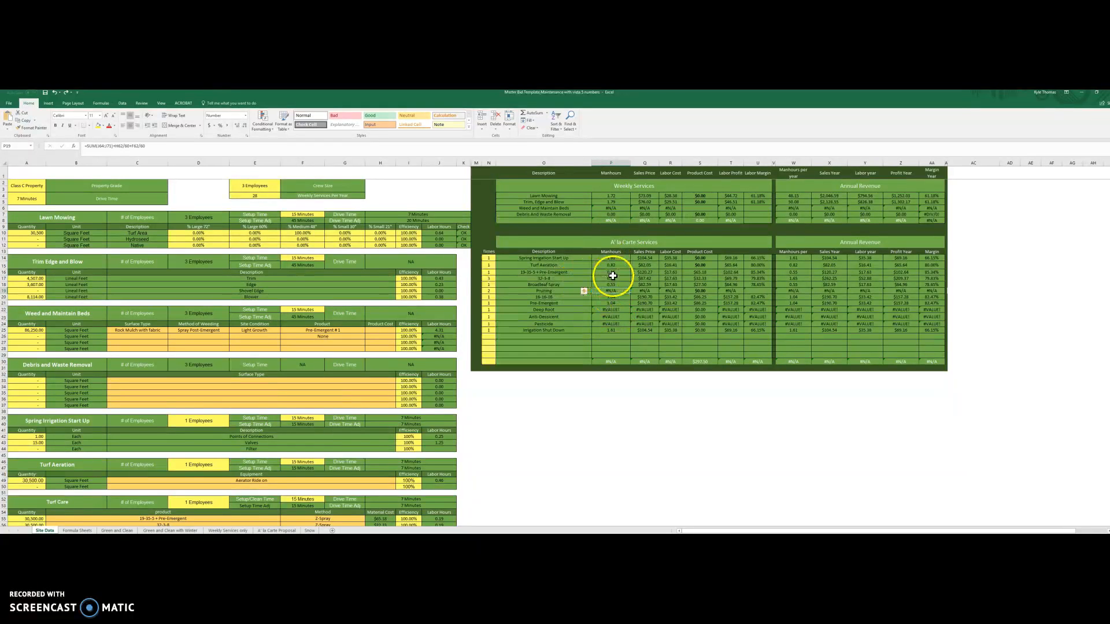
drag(550, 273, 549, 283)
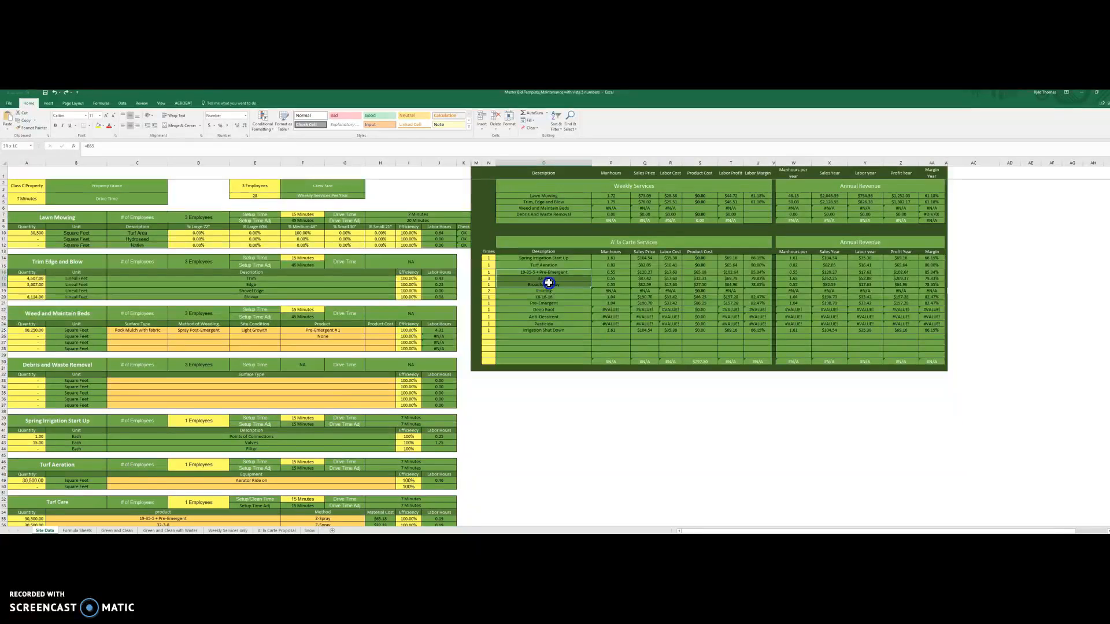
click(551, 307)
drag(553, 308, 550, 322)
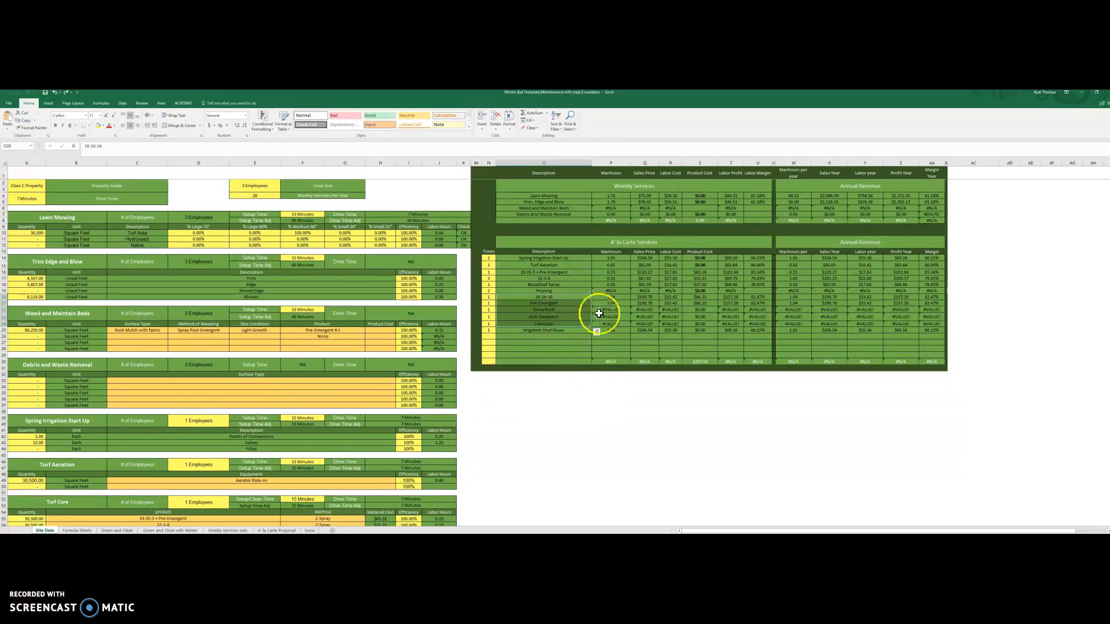
click(617, 310)
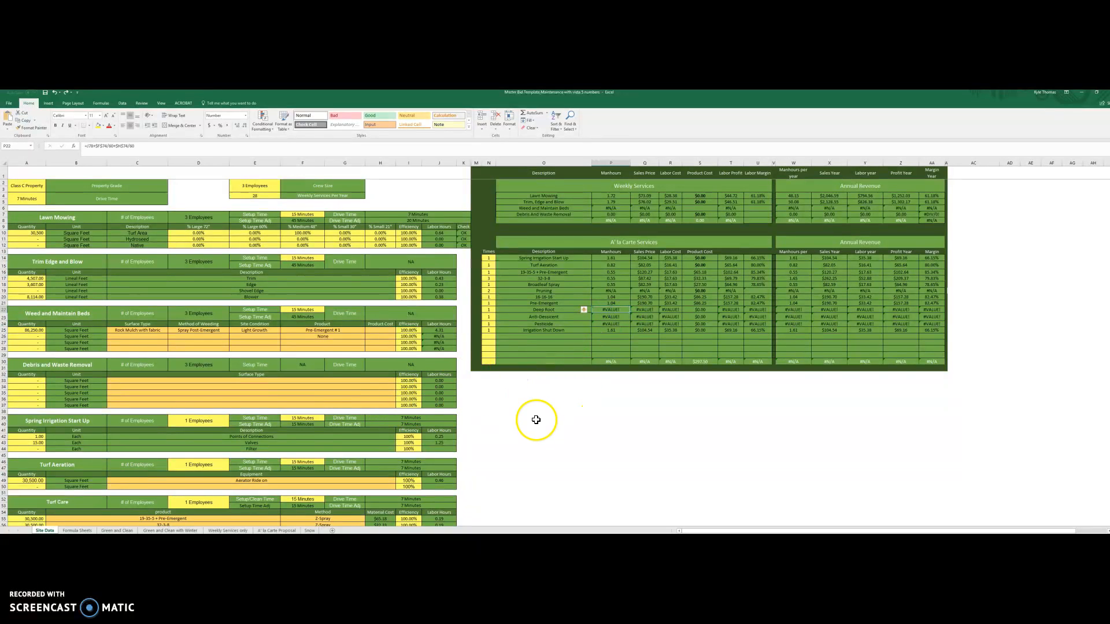
Examine the Plants and Tree Care section's product entries and the Deep Root row's quantity
click(557, 425)
scroll(225, 386, down, 2)
scroll(208, 389, down, 3)
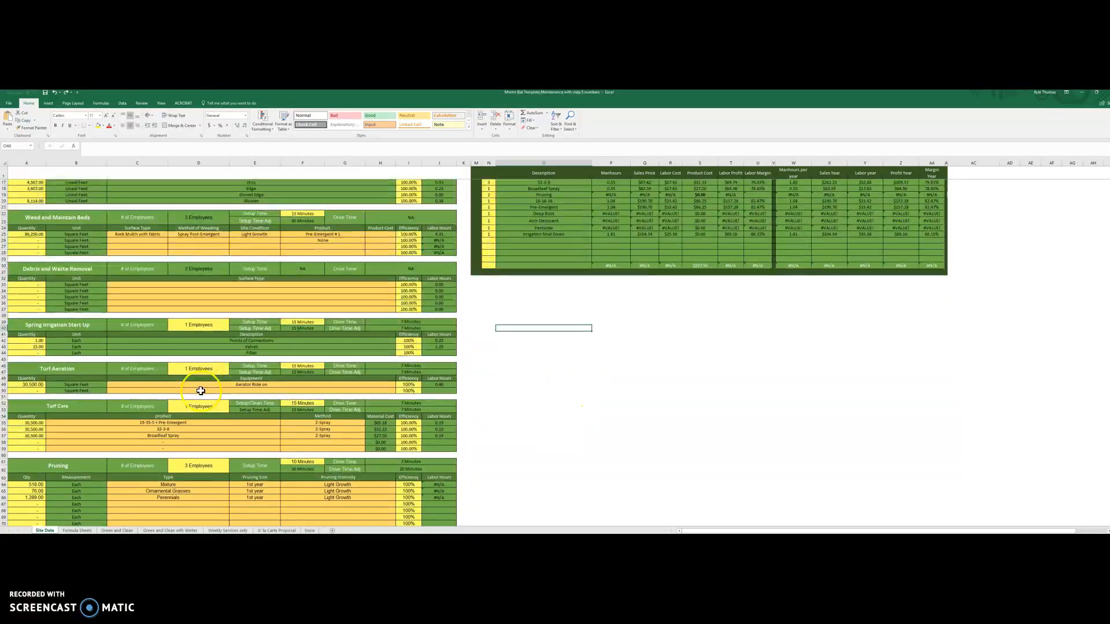
scroll(178, 396, down, 1)
scroll(177, 396, down, 9)
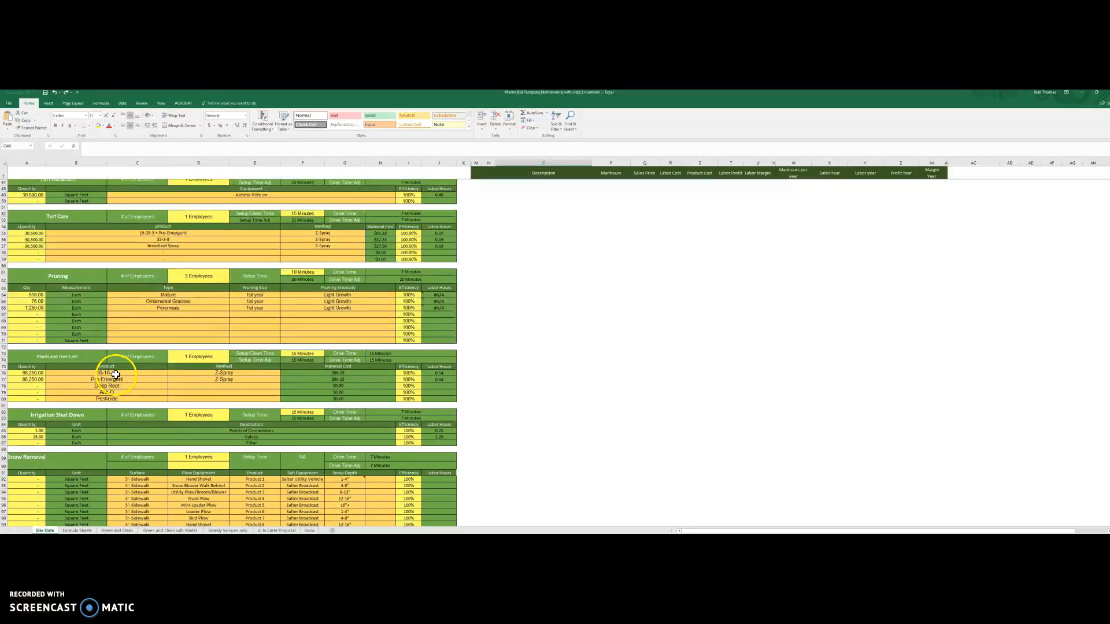
click(116, 375)
click(115, 382)
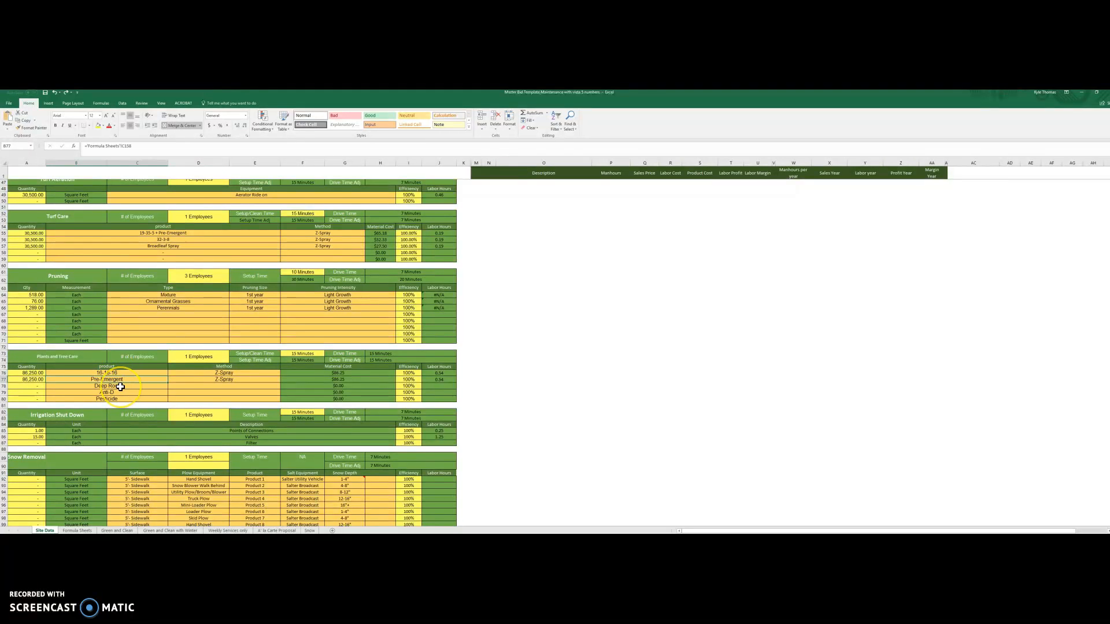
click(118, 393)
click(41, 387)
click(599, 334)
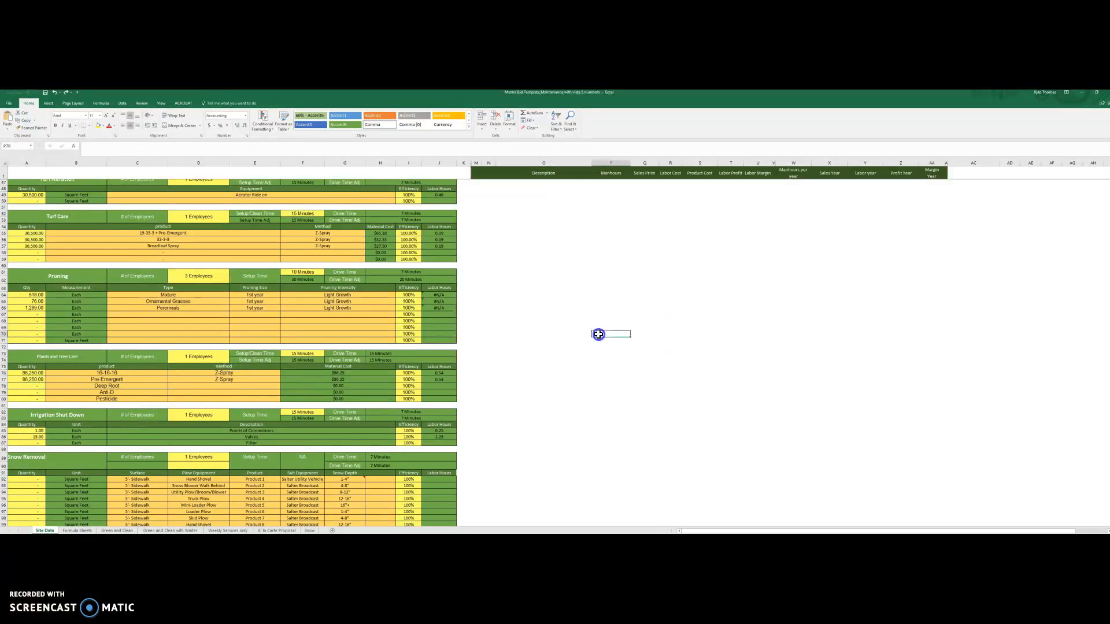
Check the Spring Irrigation Start Up Labor Hours and set the Points of Connections and Valves quantities to 0
scroll(598, 334, up, 12)
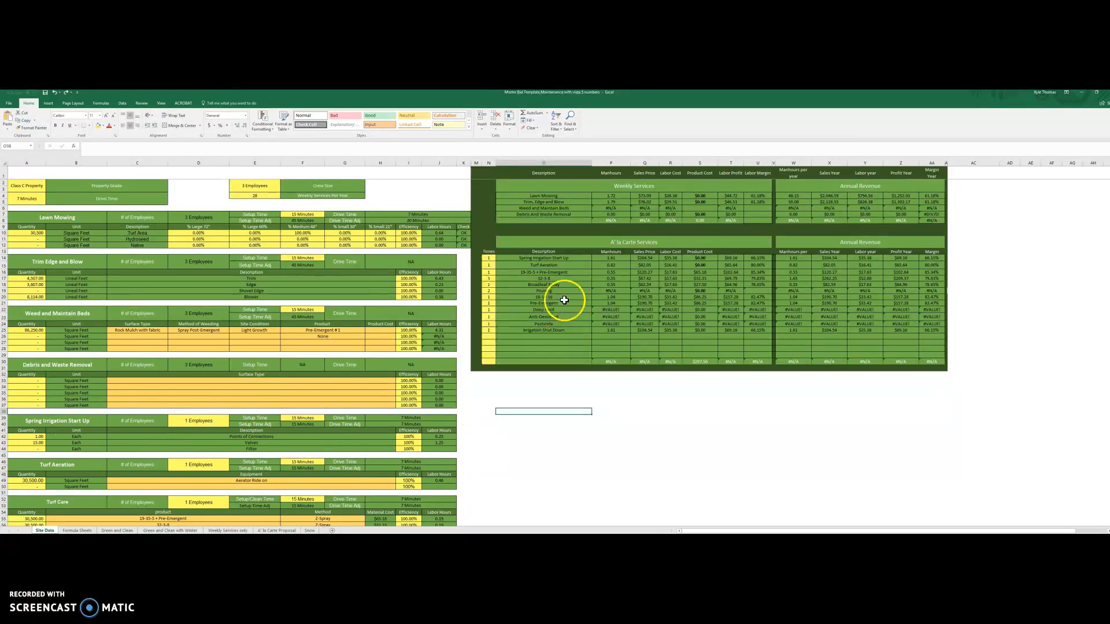
drag(445, 437, 445, 442)
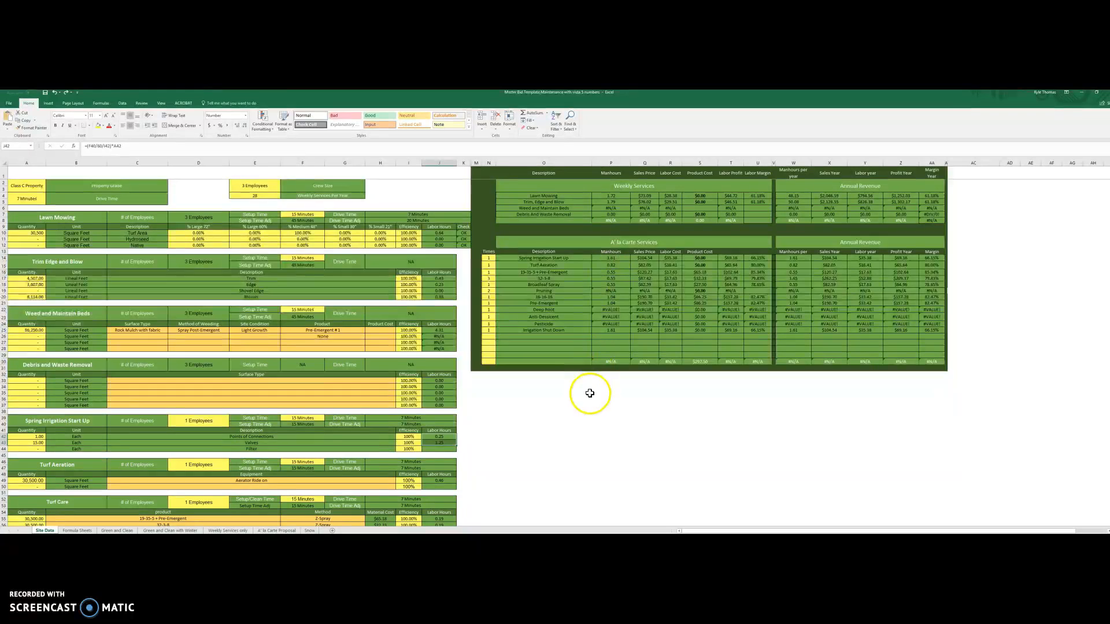
click(580, 427)
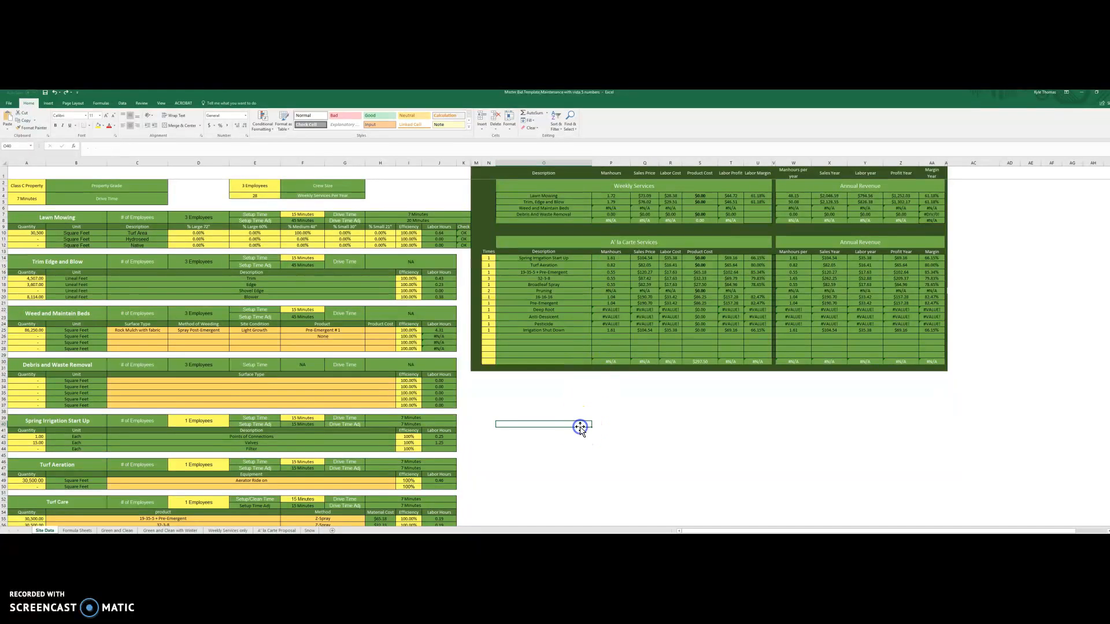
click(35, 437)
text(0)
key(Return)
text(0)
key(Return)
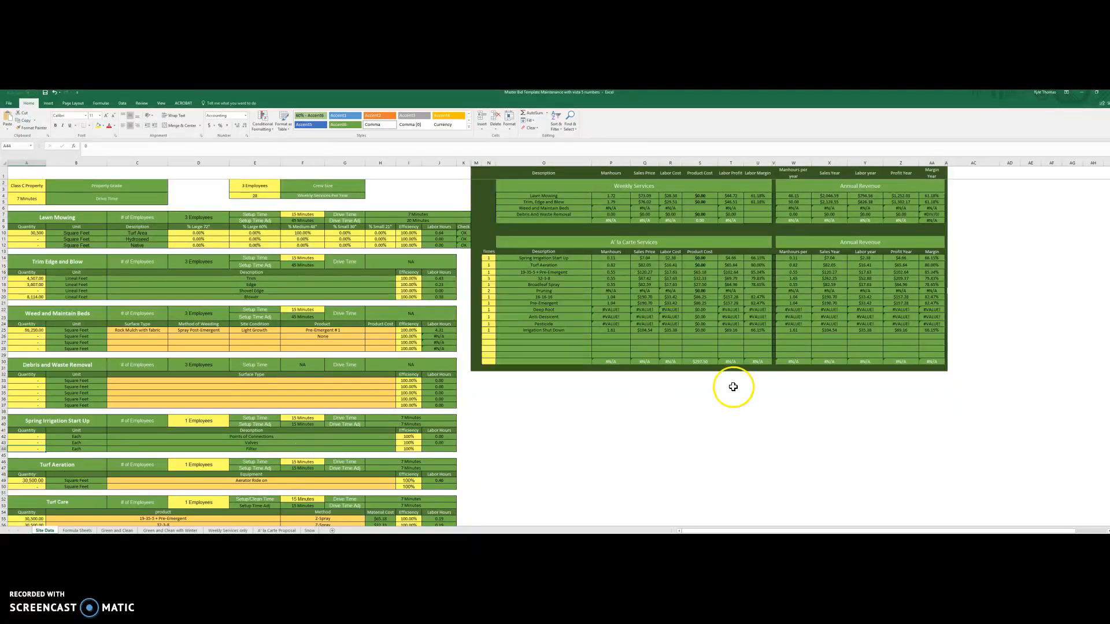
Check the Spring Irrigation Start Up manhours formula in the summary and set that section's number of employees to 0
click(614, 258)
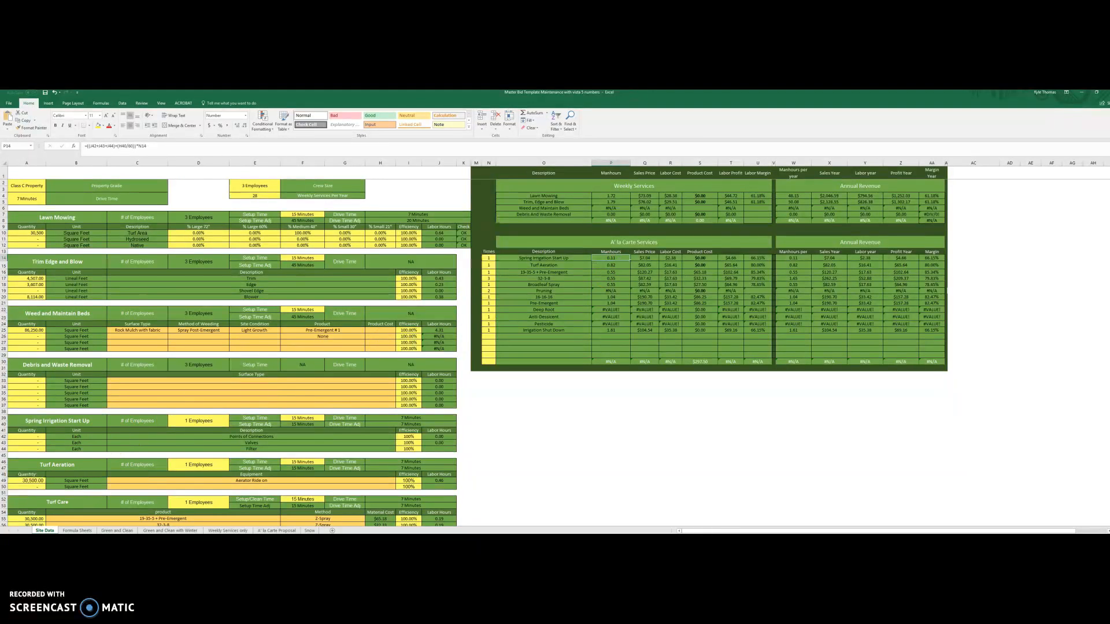
click(199, 420)
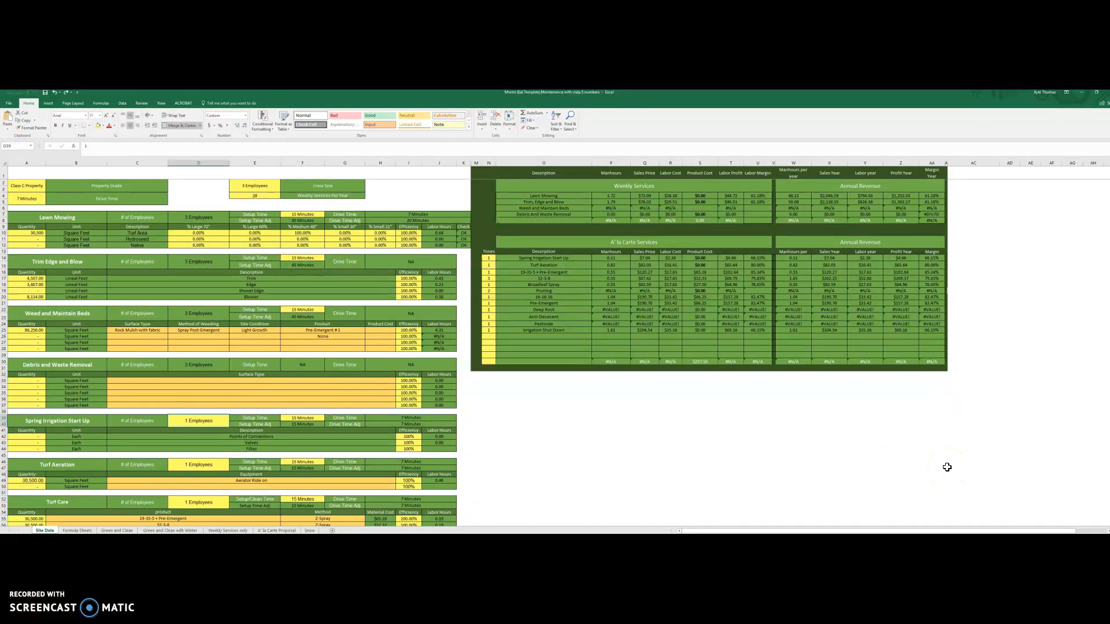
text(0)
key(Return)
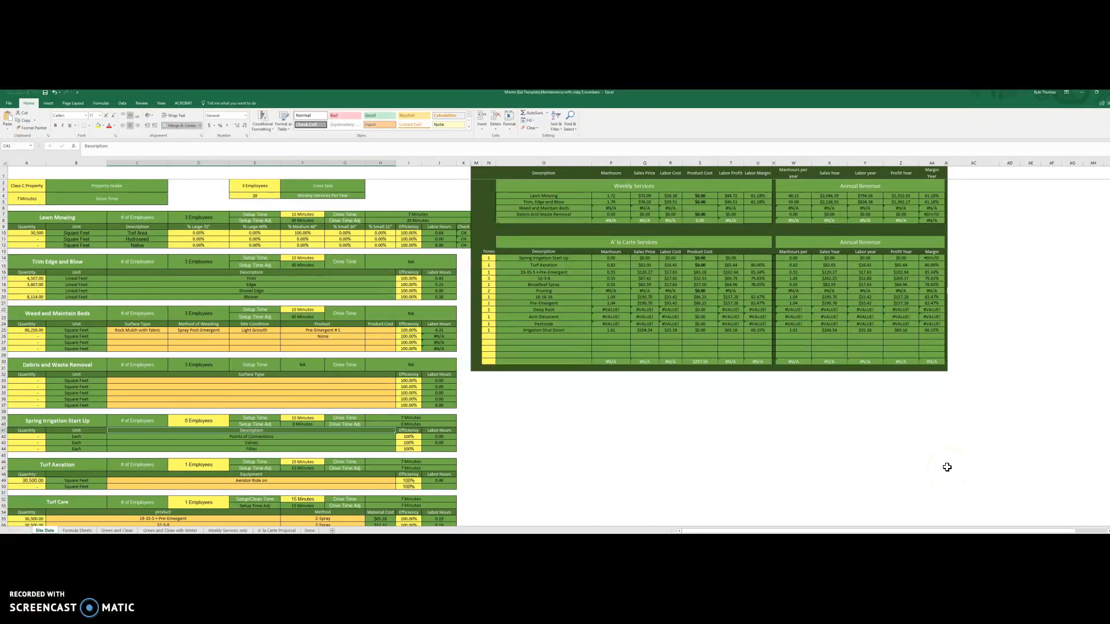